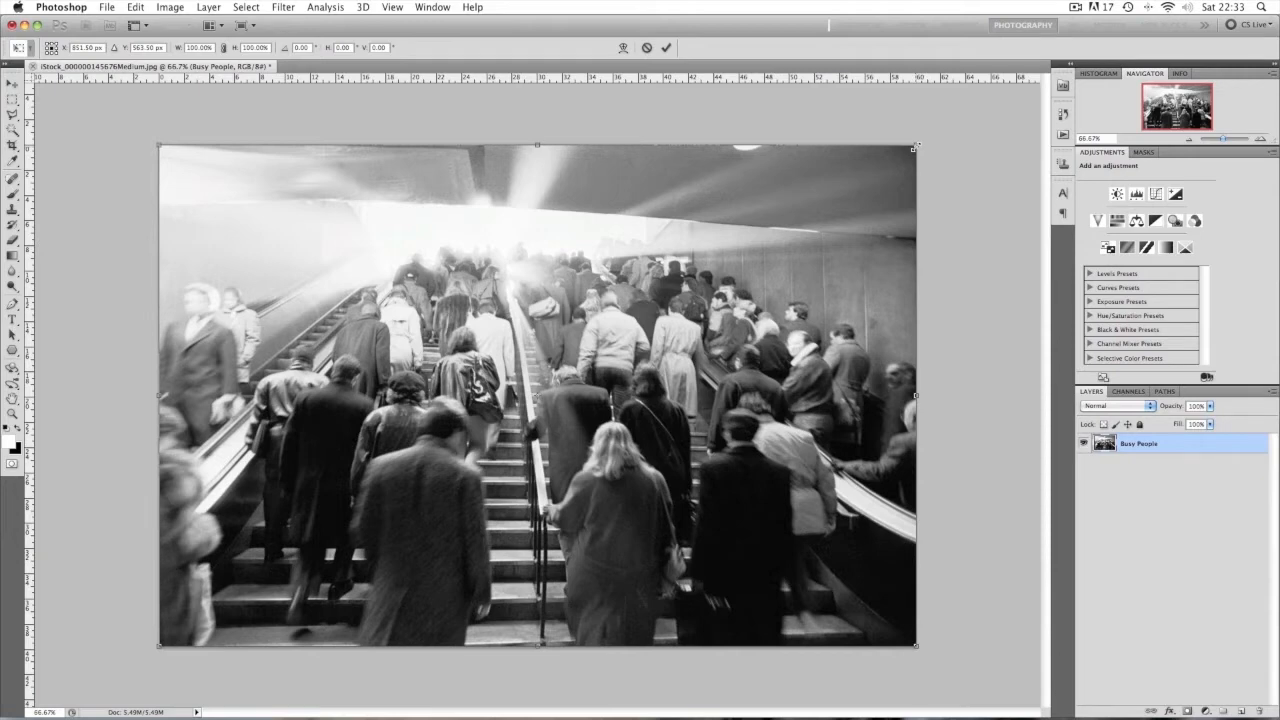
# Scale the Busy People photo down to about 90% around its centre, leaving an even border inside the canvas.
pyautogui.moveTo(916, 146); pyautogui.dragTo(879, 172)
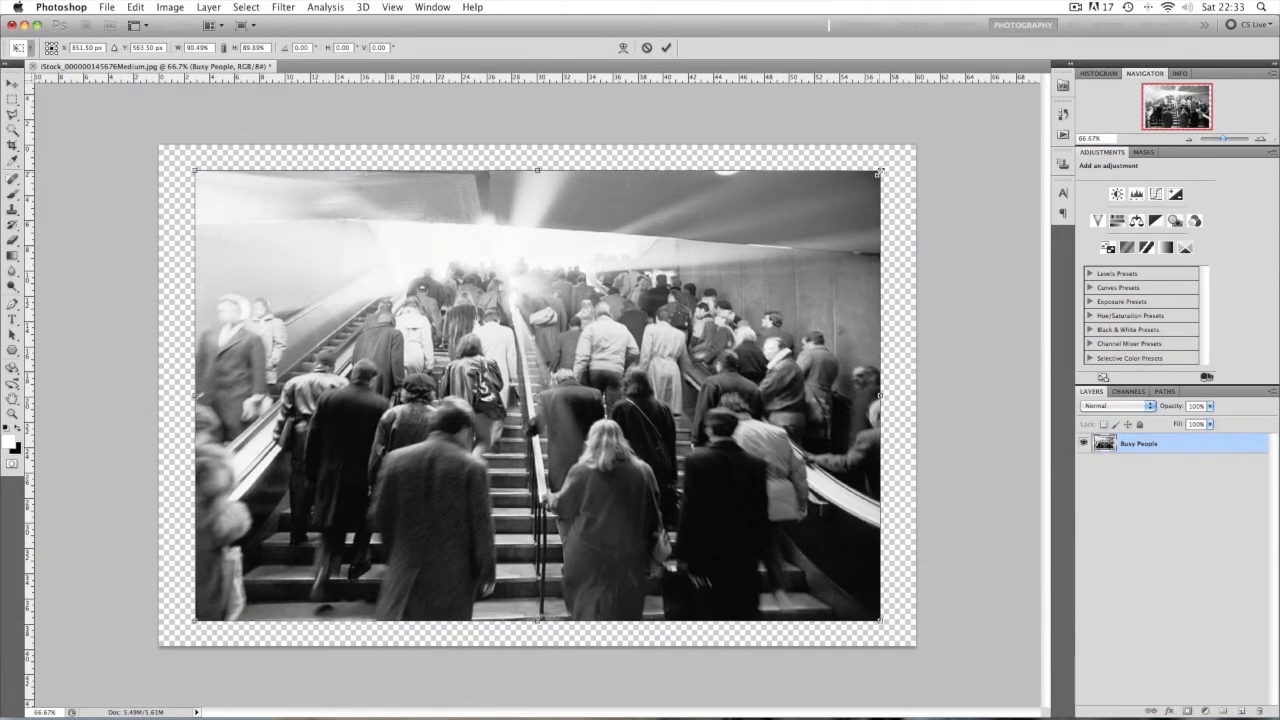
pyautogui.press('Return')
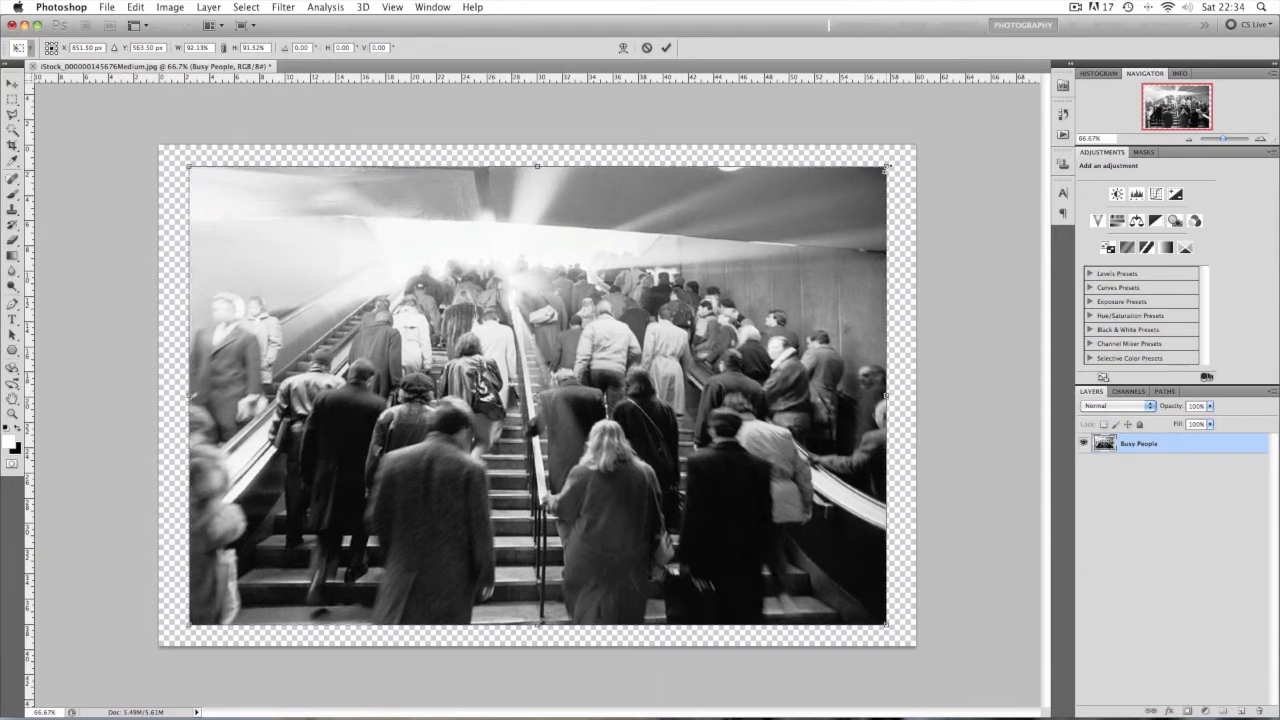
pyautogui.press('c')
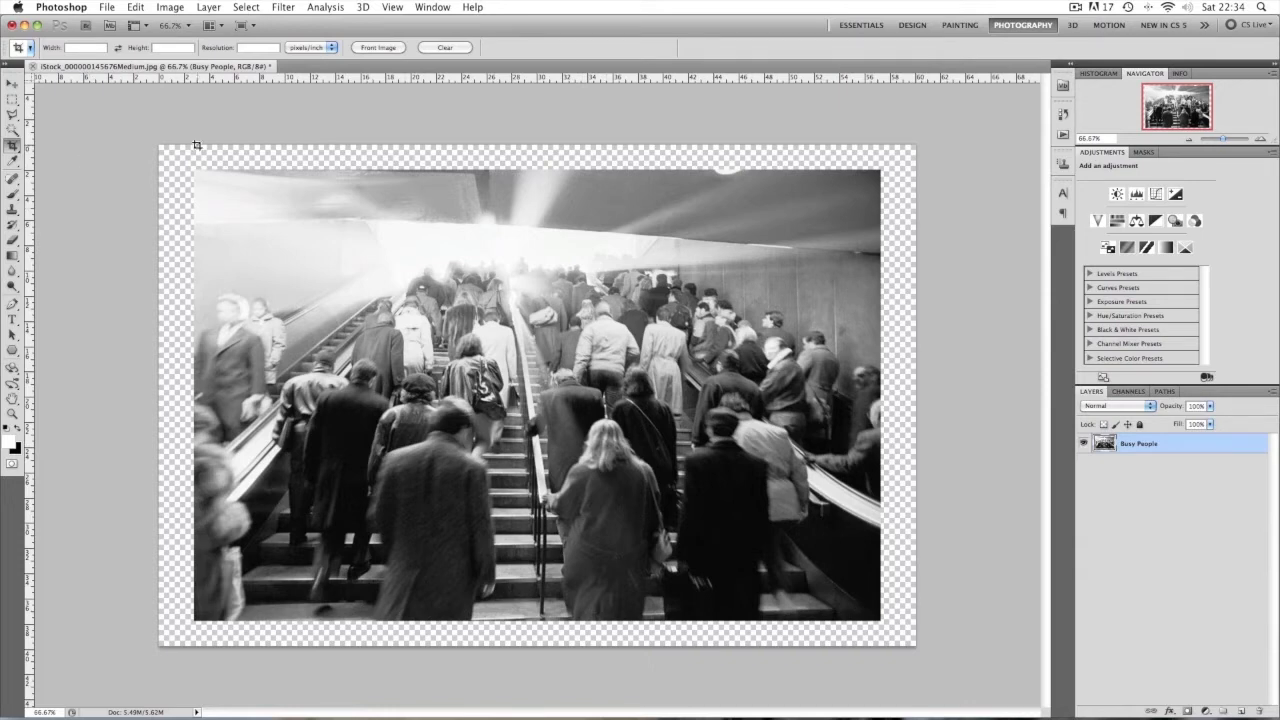
pyautogui.click(1244, 710)
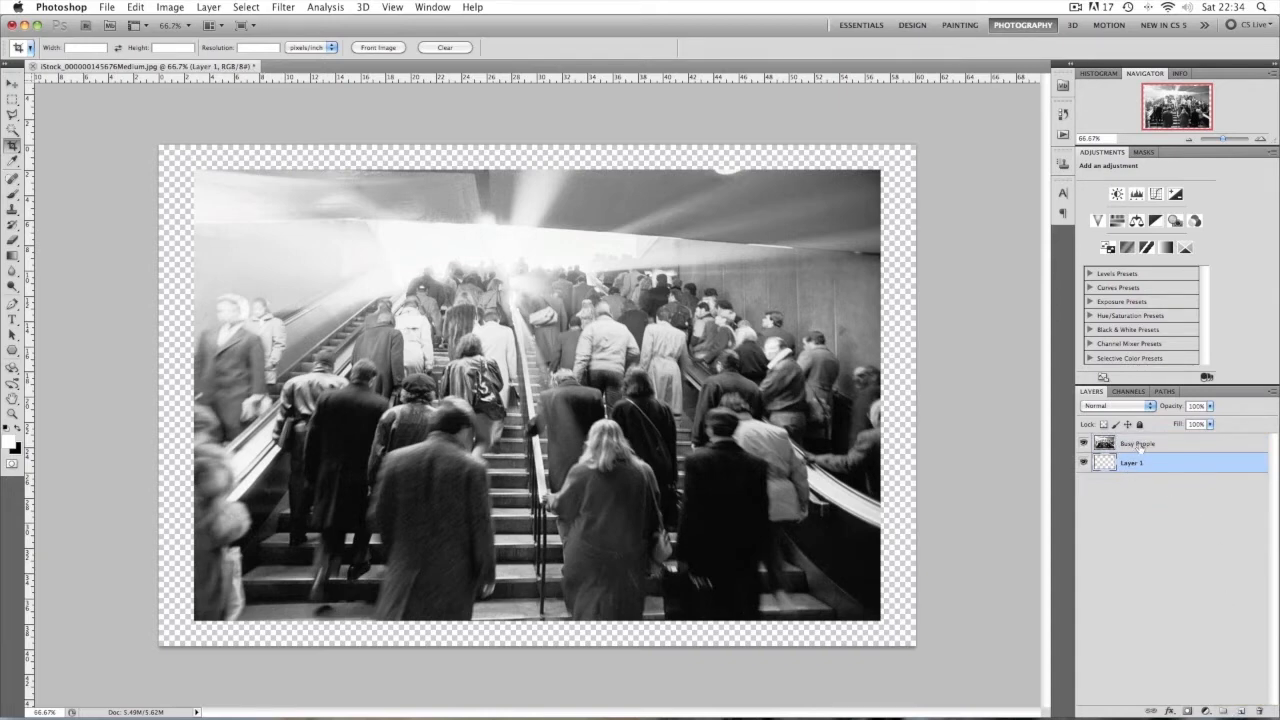
pyautogui.press('BackSpace')
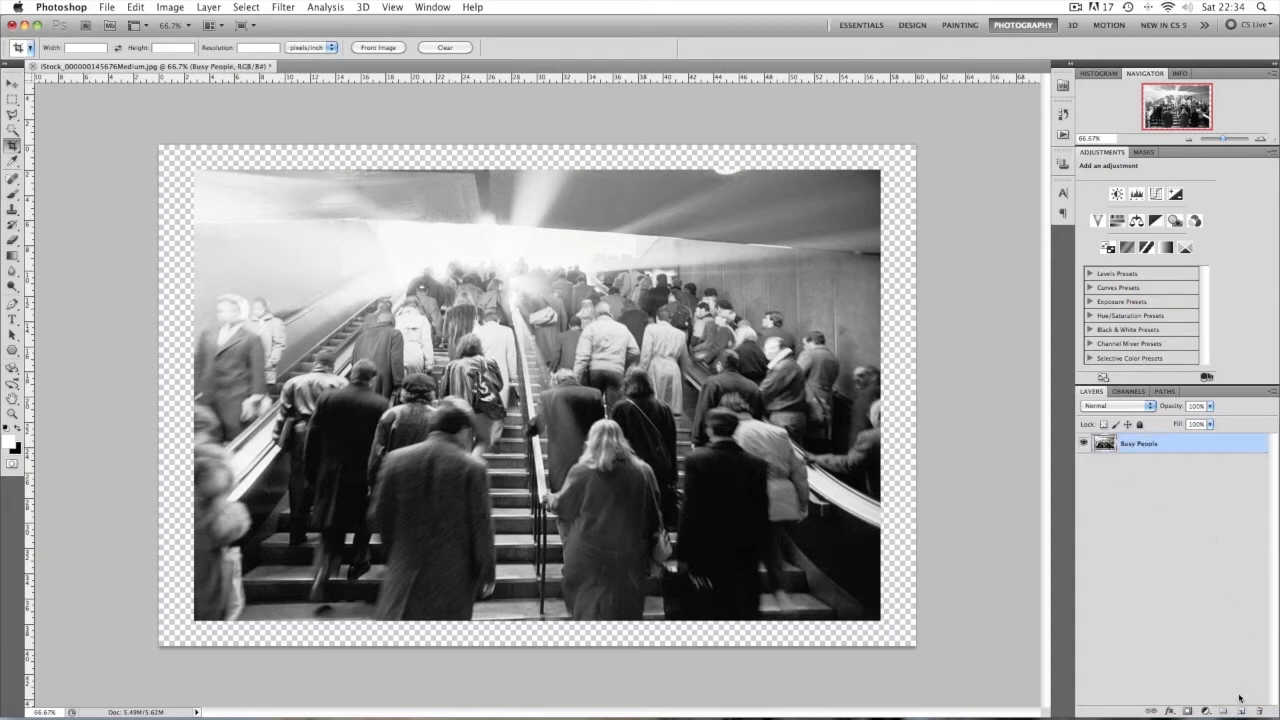
pyautogui.click(1240, 712)
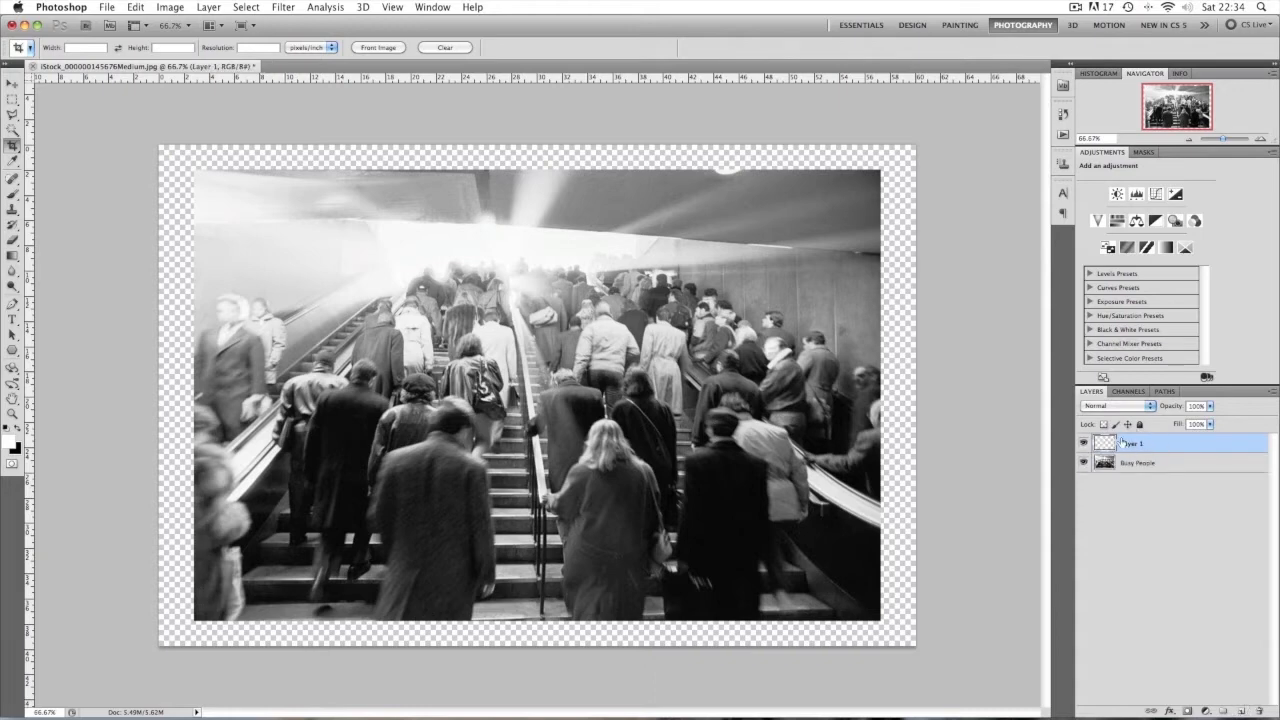
pyautogui.moveTo(1156, 446); pyautogui.dragTo(1163, 474)
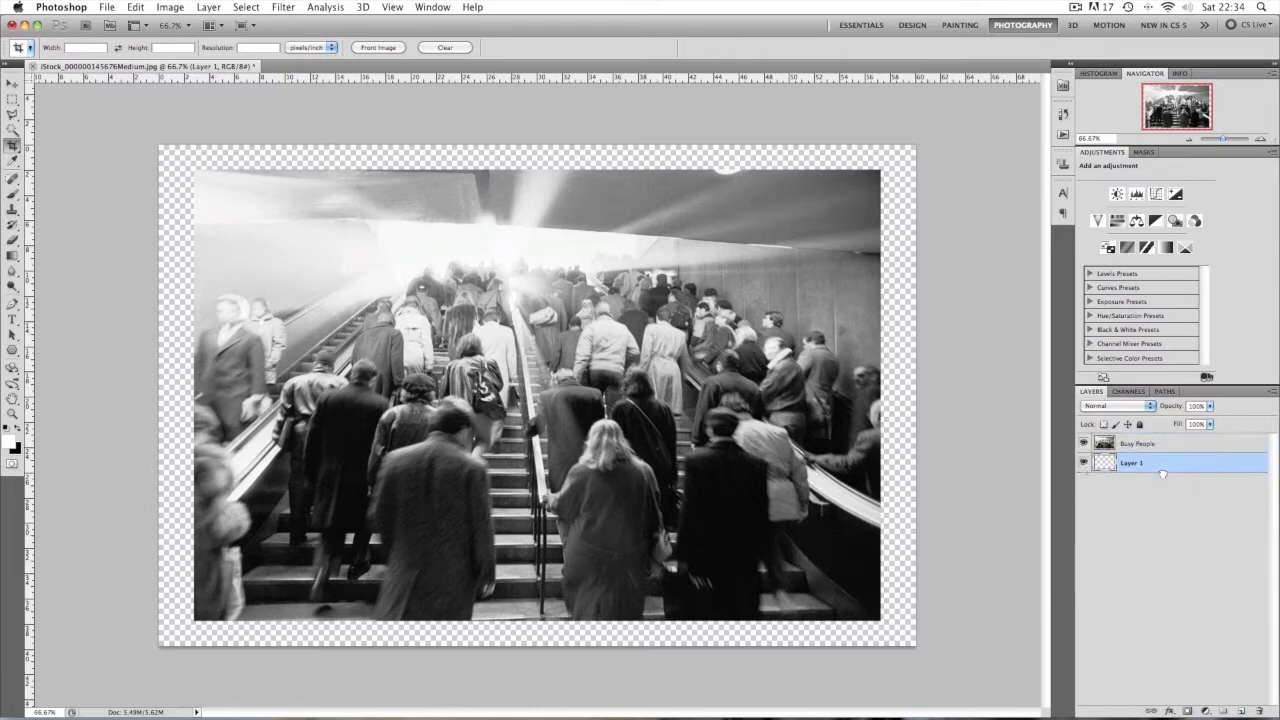
pyautogui.press('super+z')
pyautogui.press('alt+super+z')
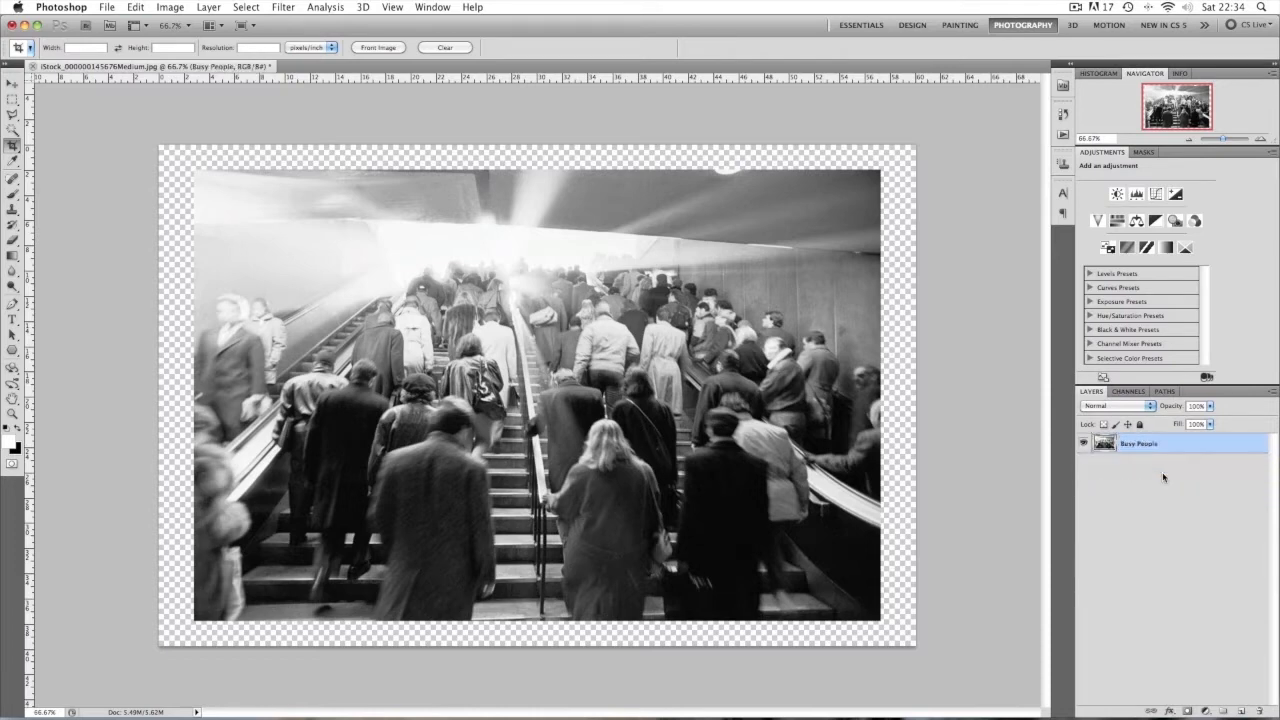
# Add a new layer beneath the Busy People layer and fill it with white at 100% opacity in Normal mode.
pyautogui.keyDown('super'); pyautogui.click(1241, 711); pyautogui.keyUp('super')
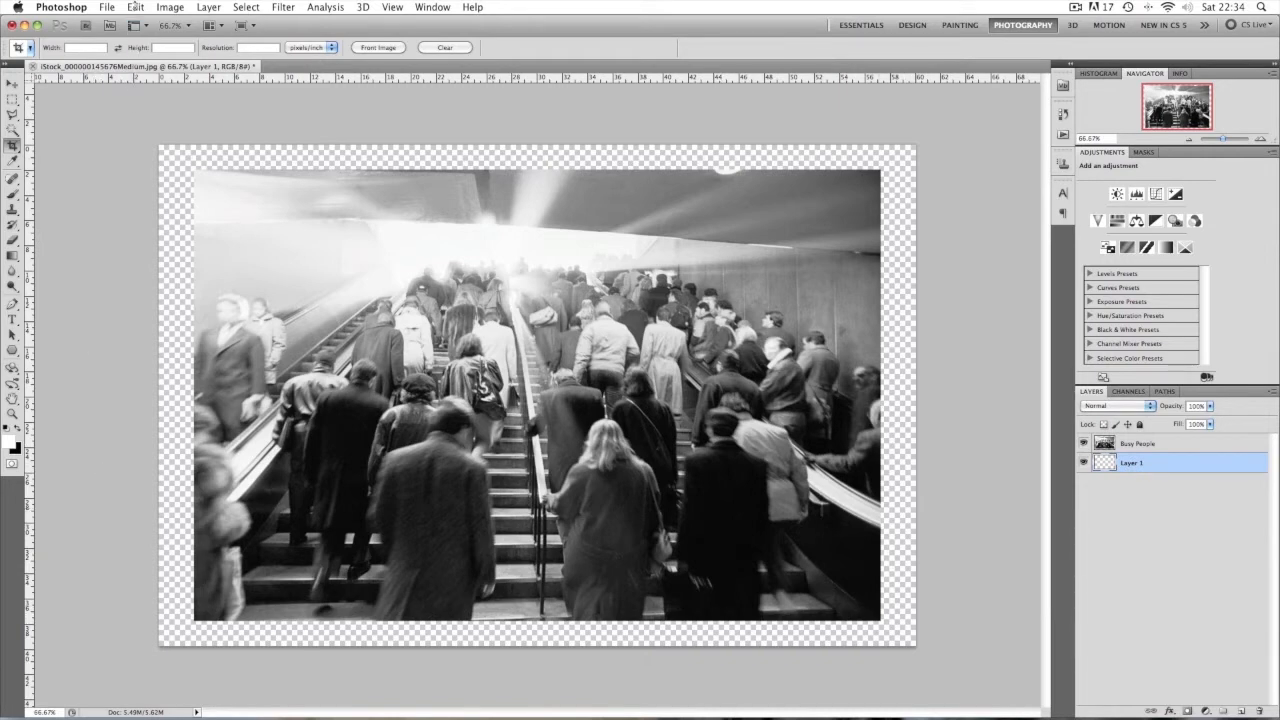
pyautogui.click(135, 8)
pyautogui.click(163, 232)
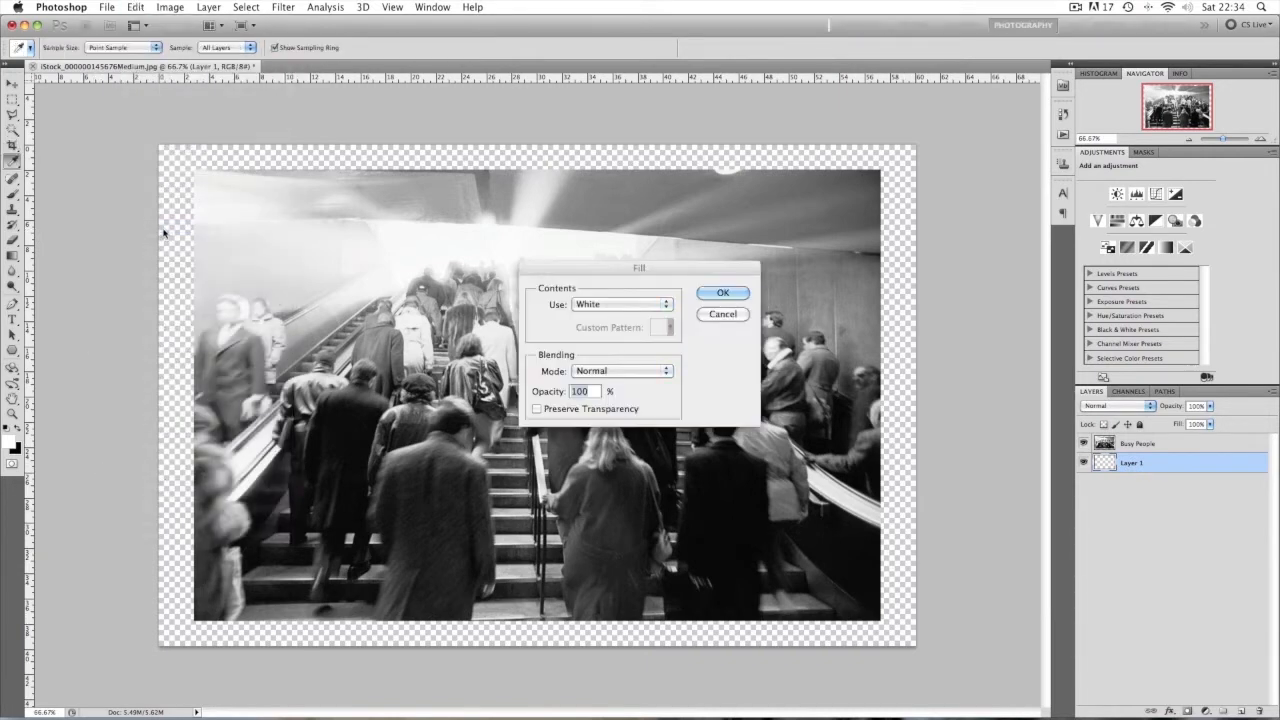
pyautogui.click(723, 292)
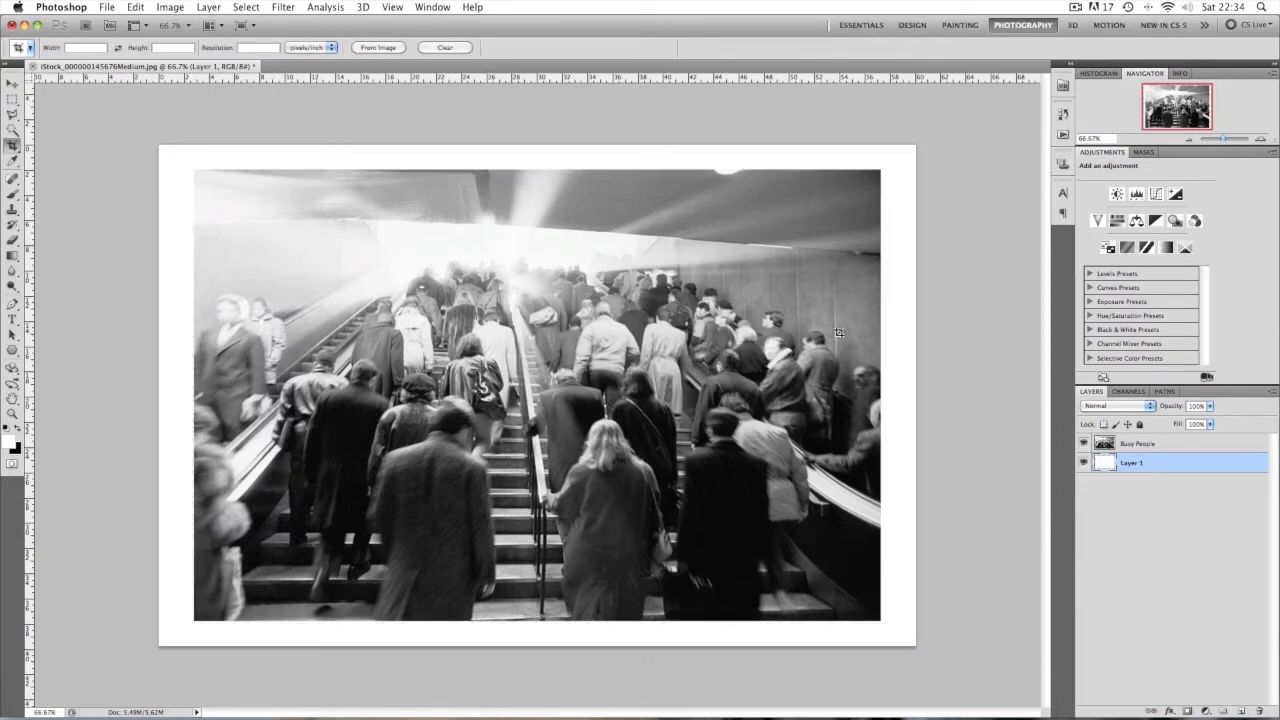
pyautogui.press('super+z')
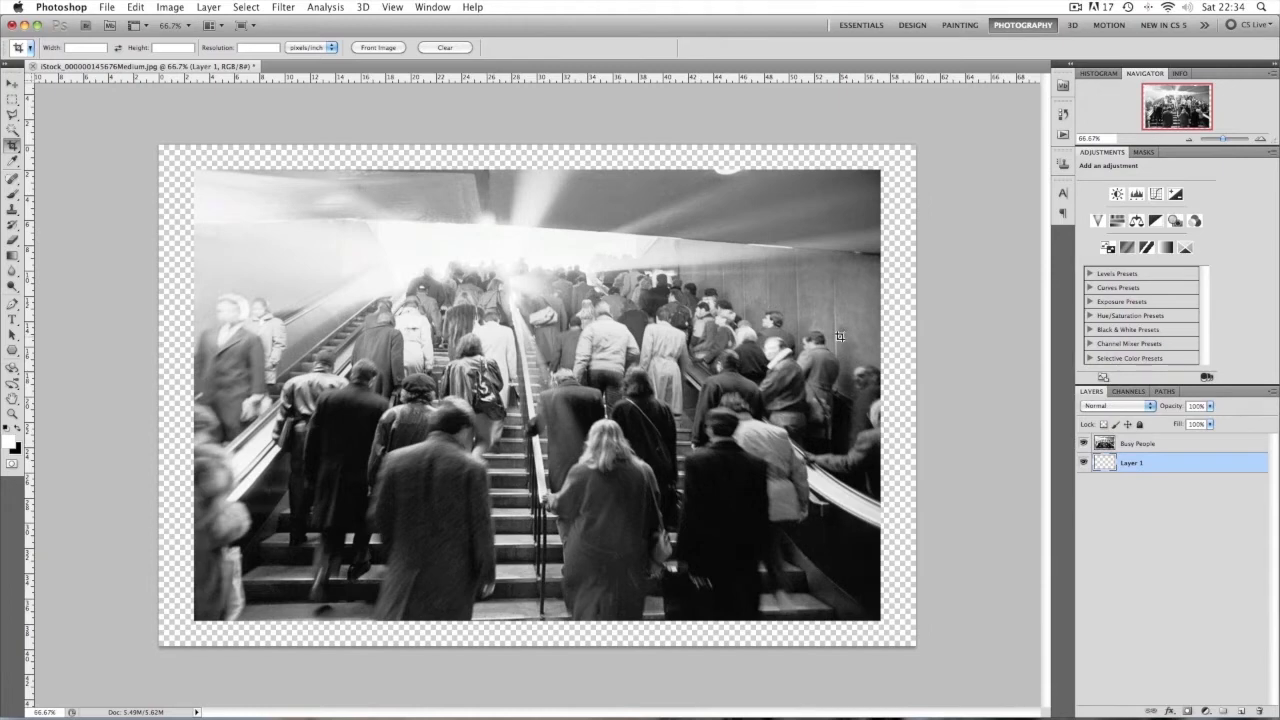
pyautogui.press('super+z')
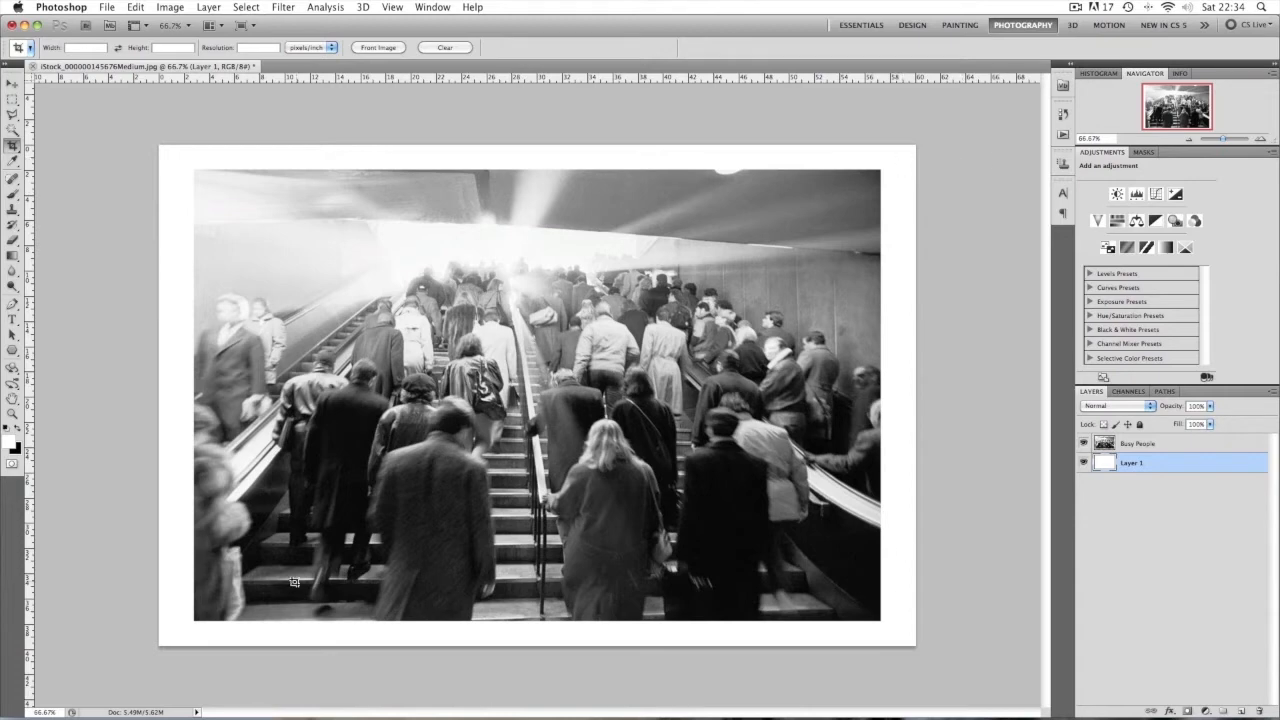
# Open the layer style settings of the Busy People layer and enable a Drop Shadow.
pyautogui.click(1222, 445)
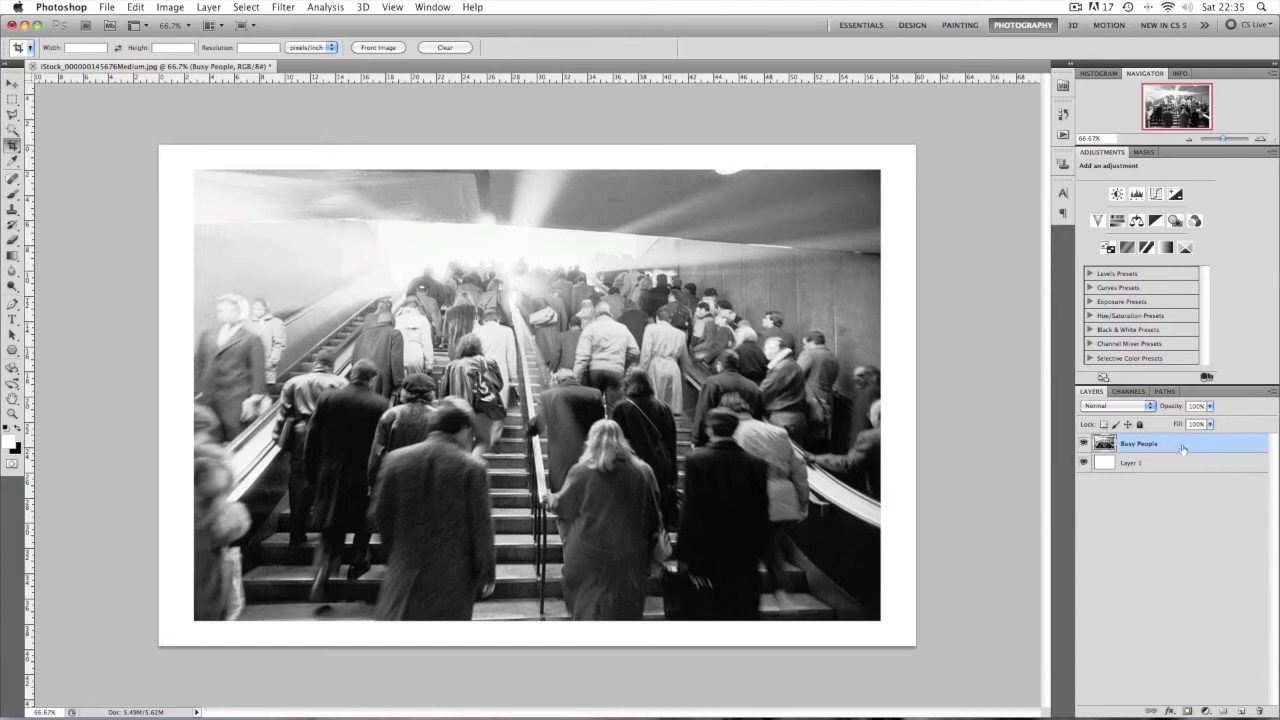
pyautogui.doubleClick(1156, 446)
pyautogui.press('Return')
pyautogui.doubleClick(1215, 447)
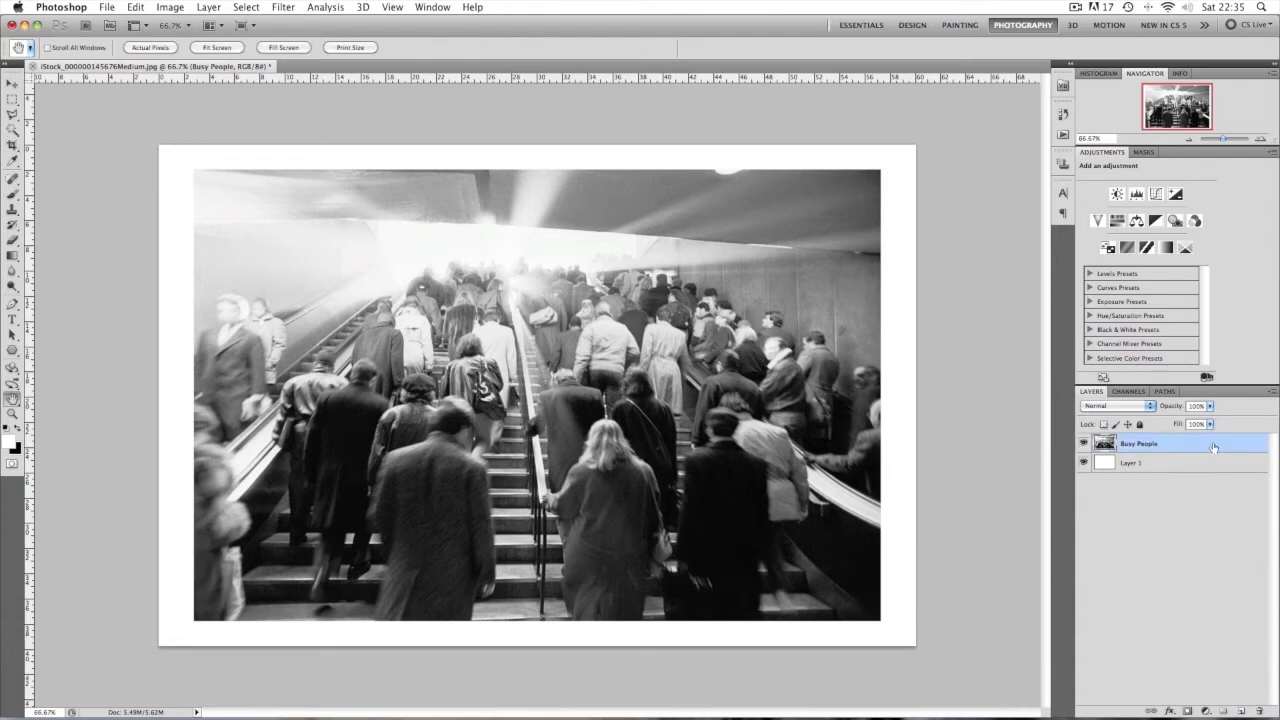
pyautogui.moveTo(760, 195); pyautogui.dragTo(871, 180)
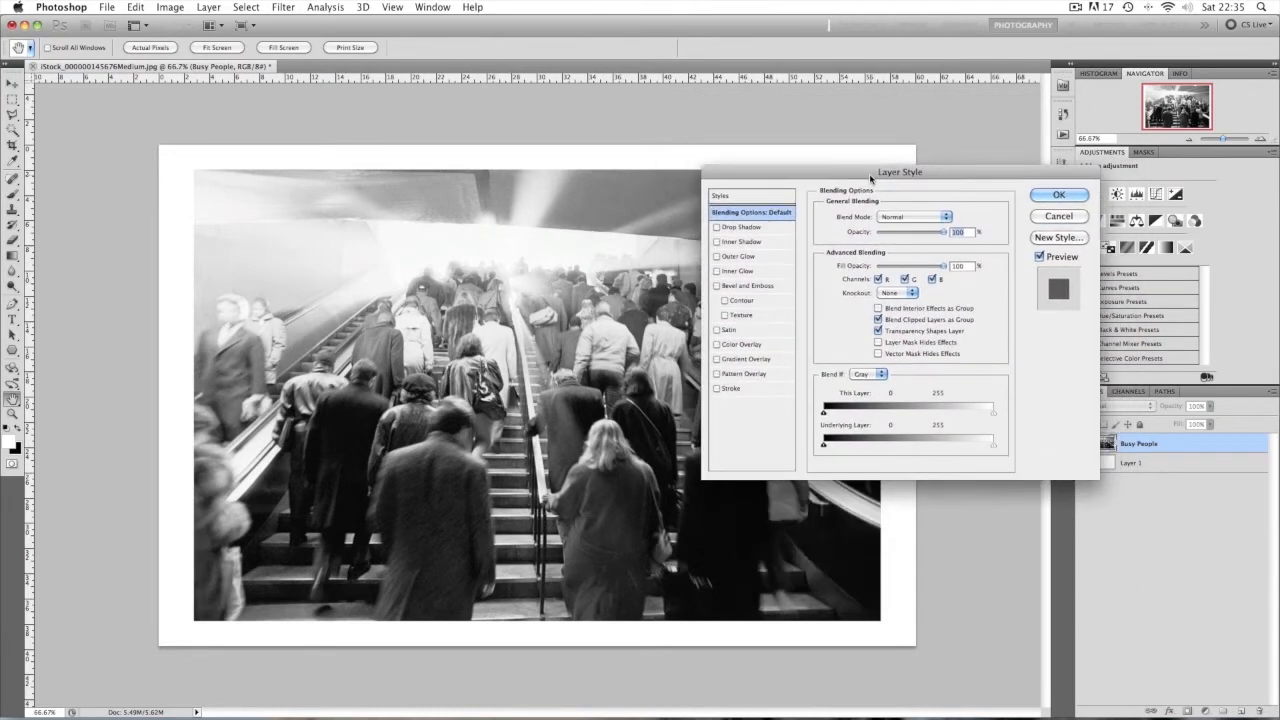
pyautogui.click(745, 228)
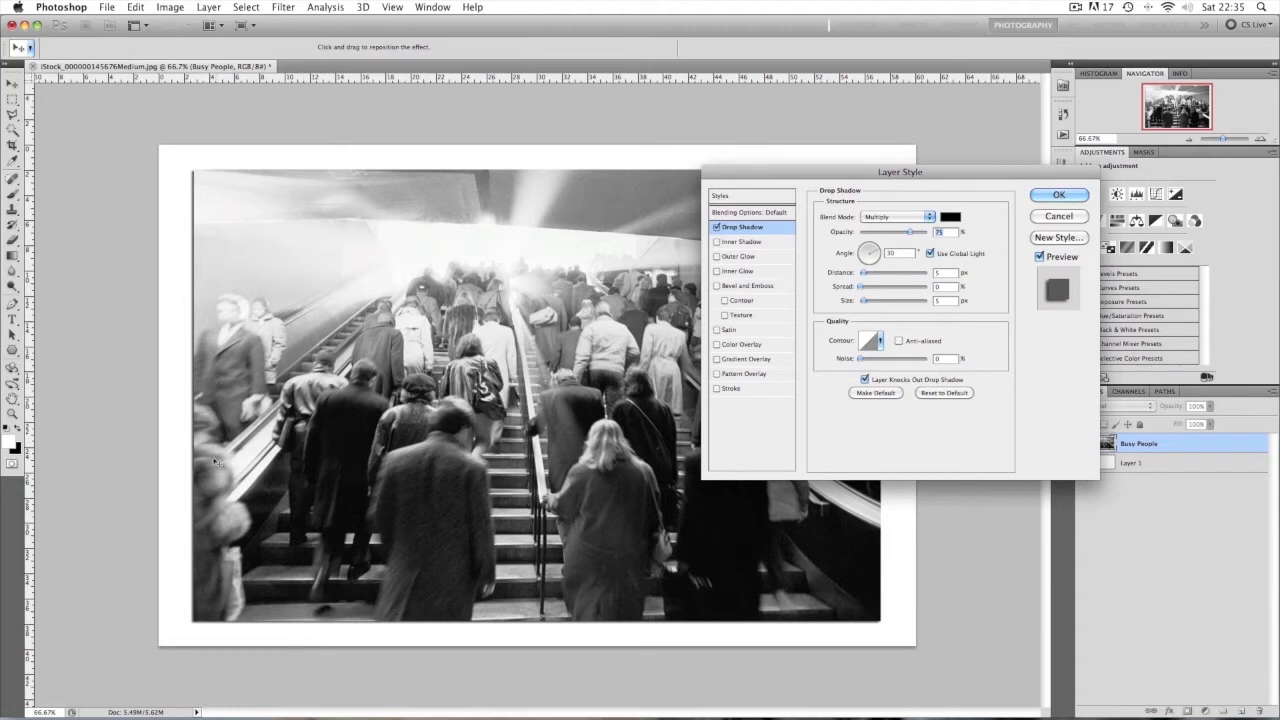
# Set the drop shadow's angle to 53° so the shadow falls along the photo's lower-left edges.
pyautogui.moveTo(872, 258); pyautogui.dragTo(865, 247)
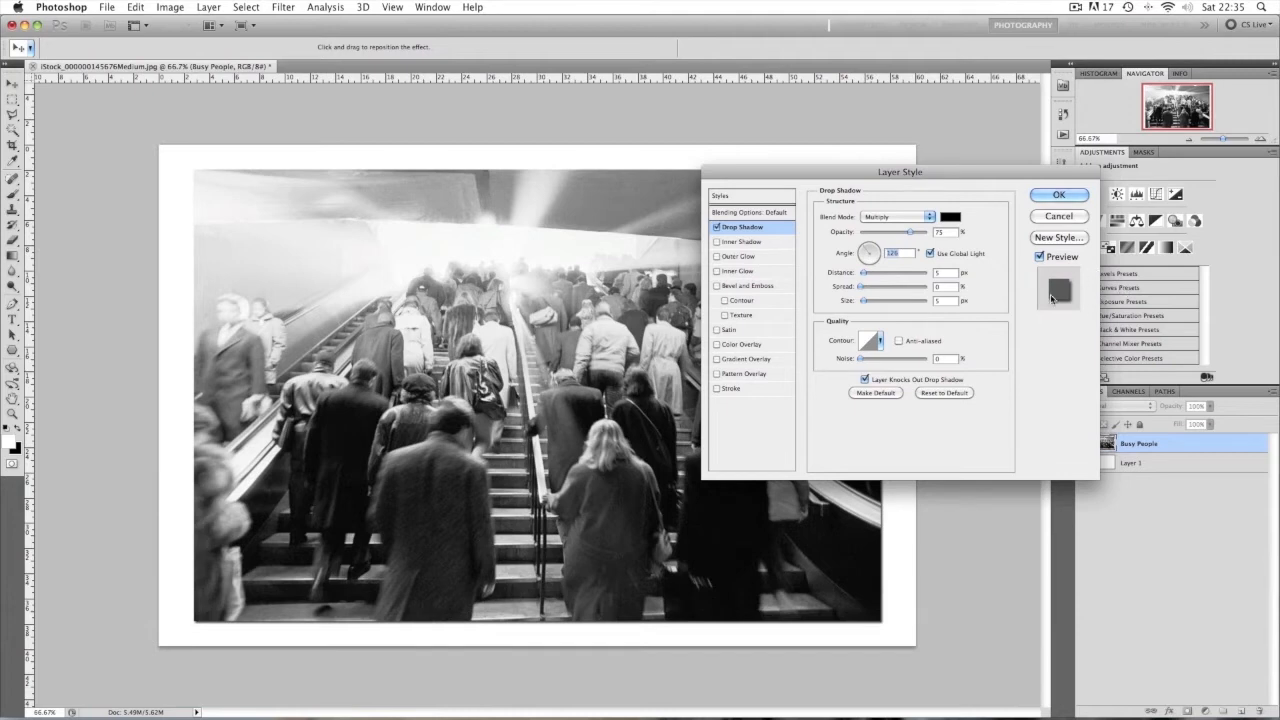
pyautogui.moveTo(882, 246); pyautogui.dragTo(876, 245)
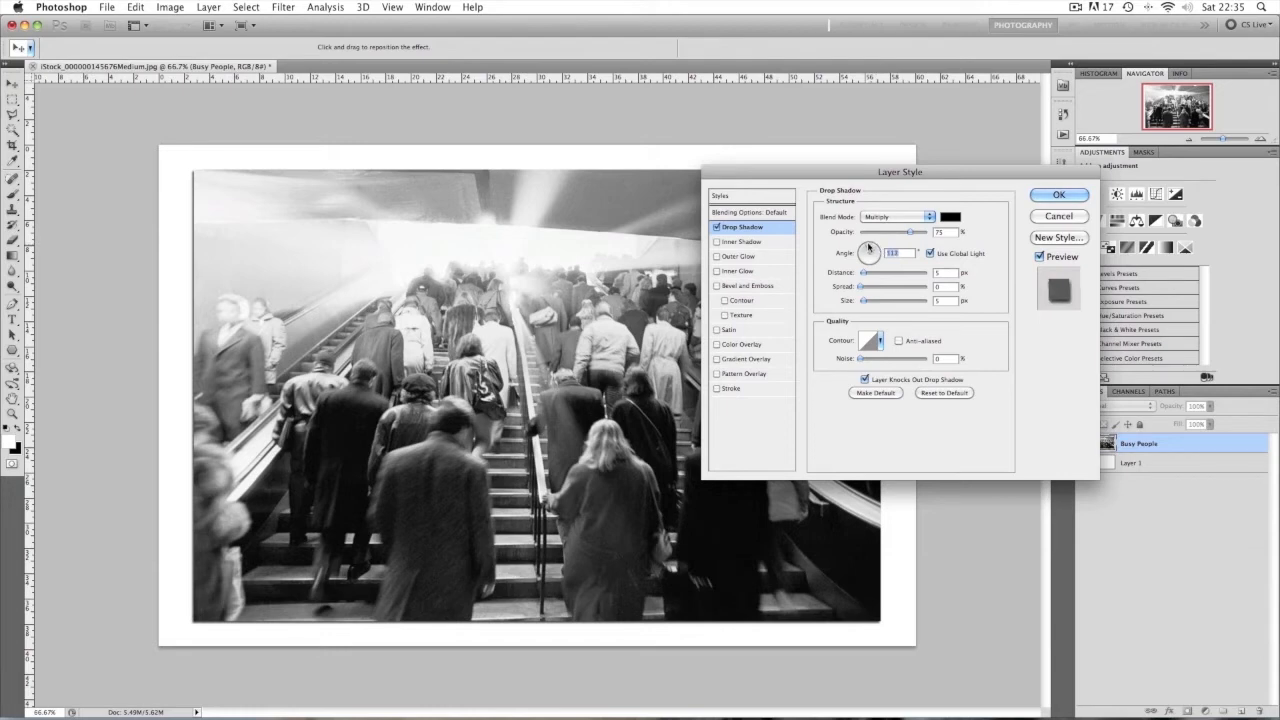
pyautogui.moveTo(875, 242); pyautogui.dragTo(875, 247)
# Soften the drop shadow to 33% opacity, with a distance of about 13 px, 9% spread and a size of 13 px.
pyautogui.moveTo(873, 277); pyautogui.dragTo(872, 279)
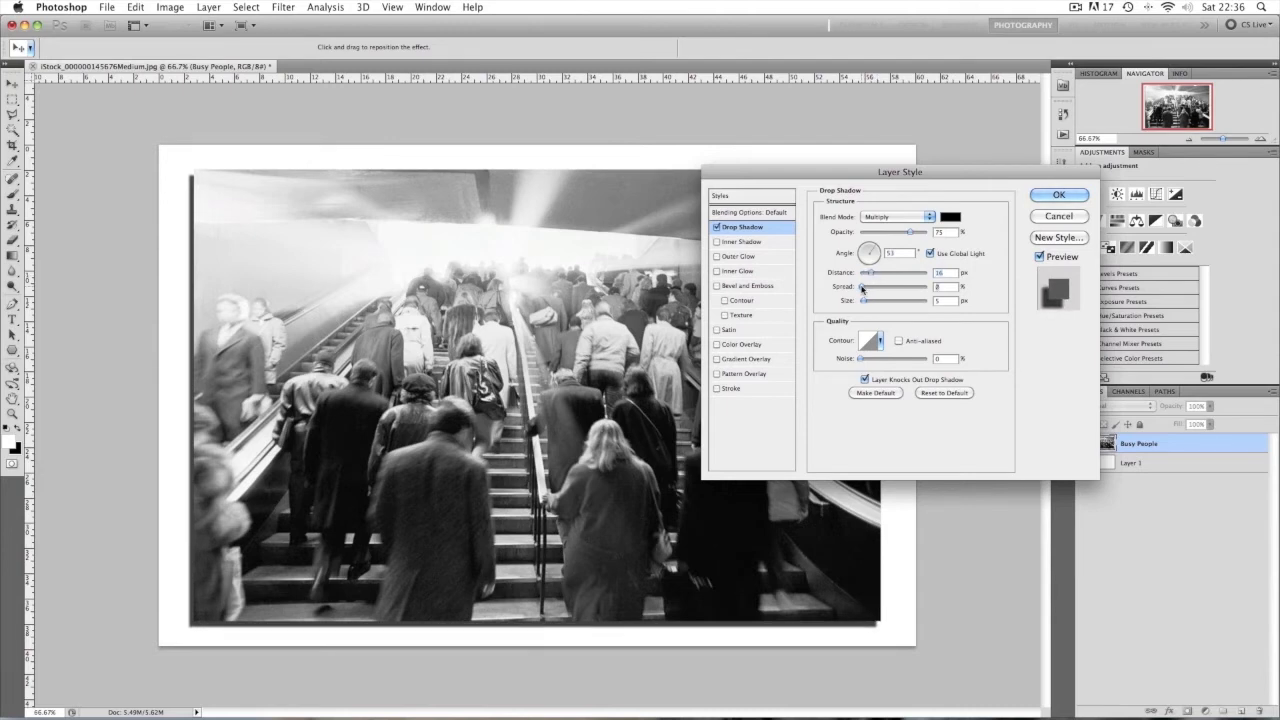
pyautogui.moveTo(866, 289); pyautogui.dragTo(872, 306)
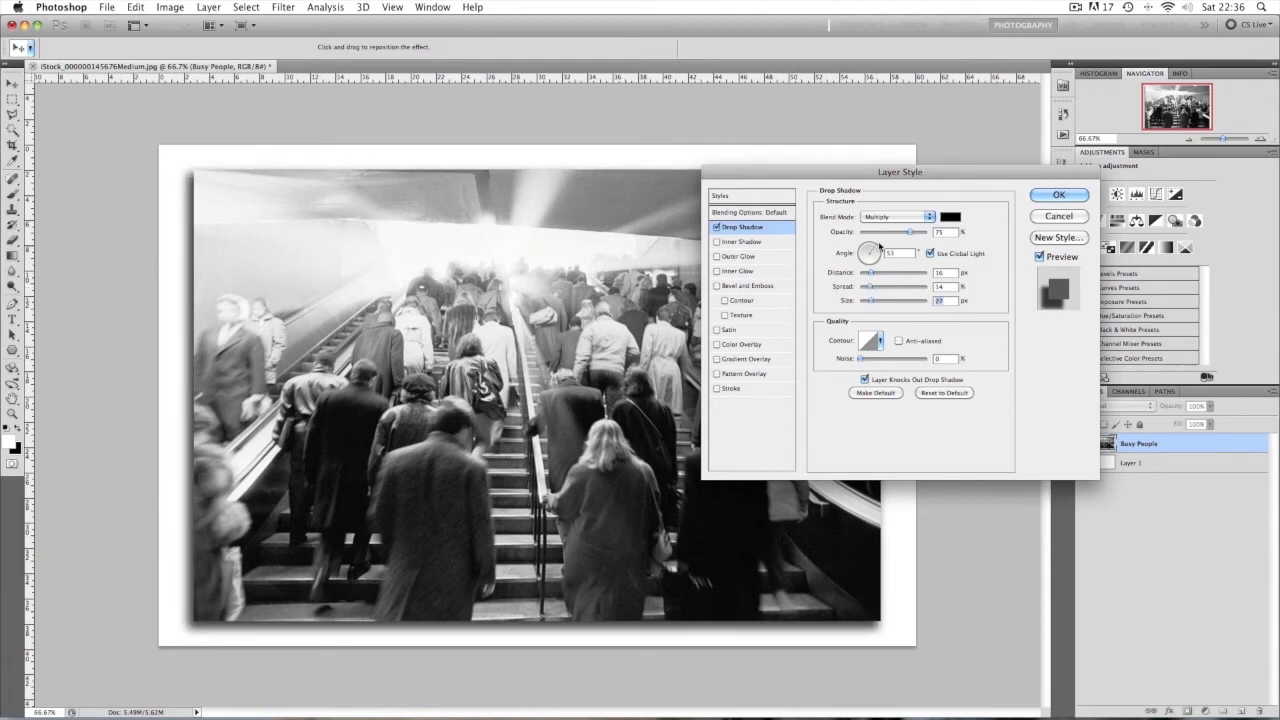
pyautogui.moveTo(910, 234); pyautogui.dragTo(882, 239)
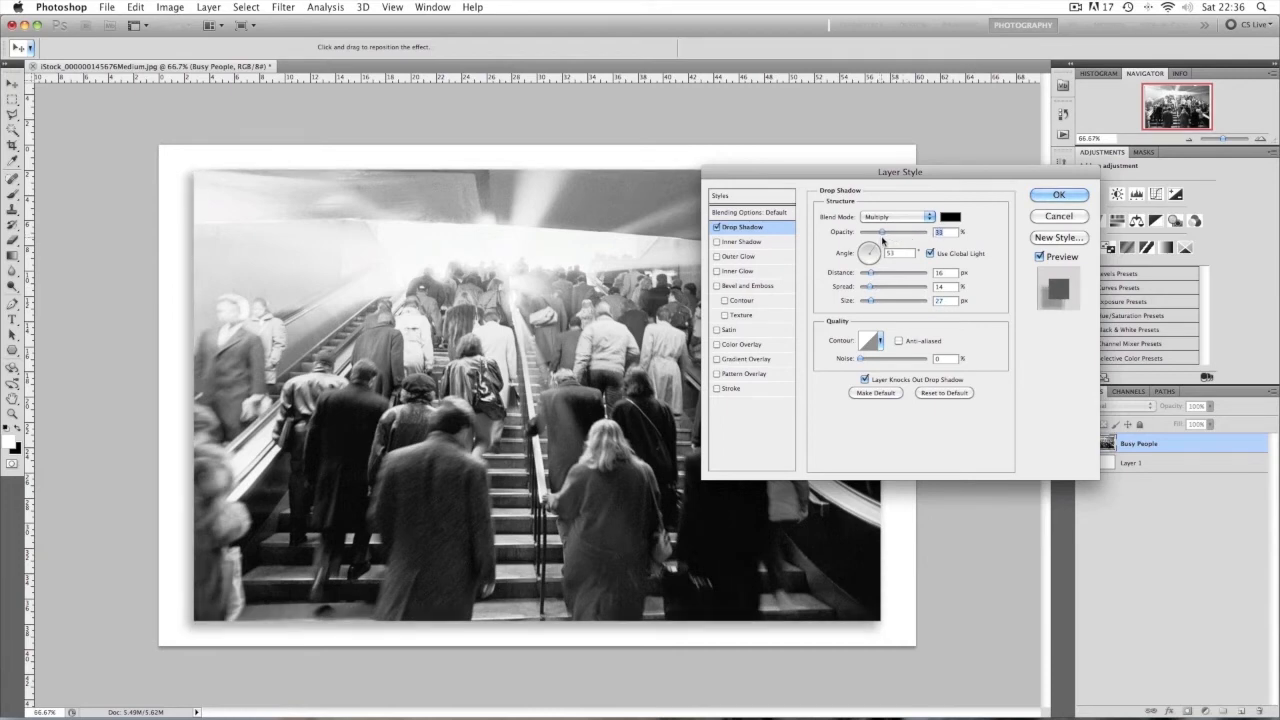
pyautogui.moveTo(868, 301); pyautogui.dragTo(869, 304)
pyautogui.moveTo(868, 305); pyautogui.dragTo(866, 291)
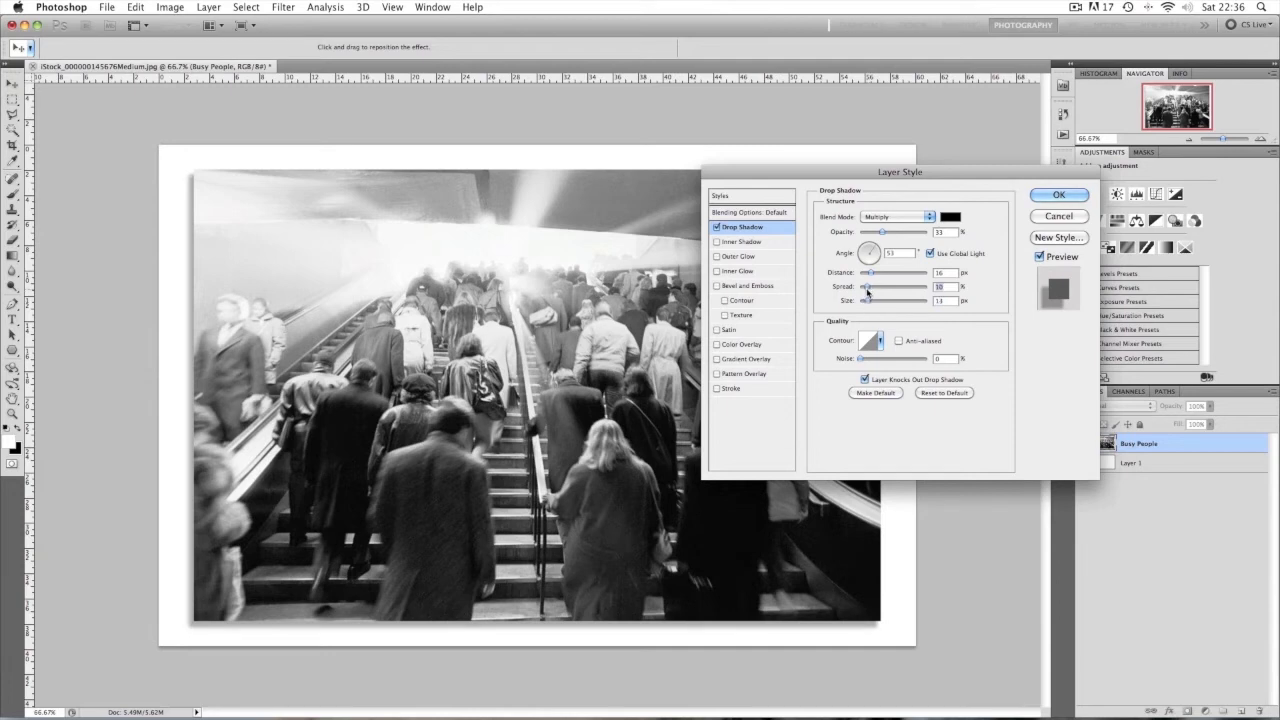
pyautogui.moveTo(870, 273); pyautogui.dragTo(865, 272)
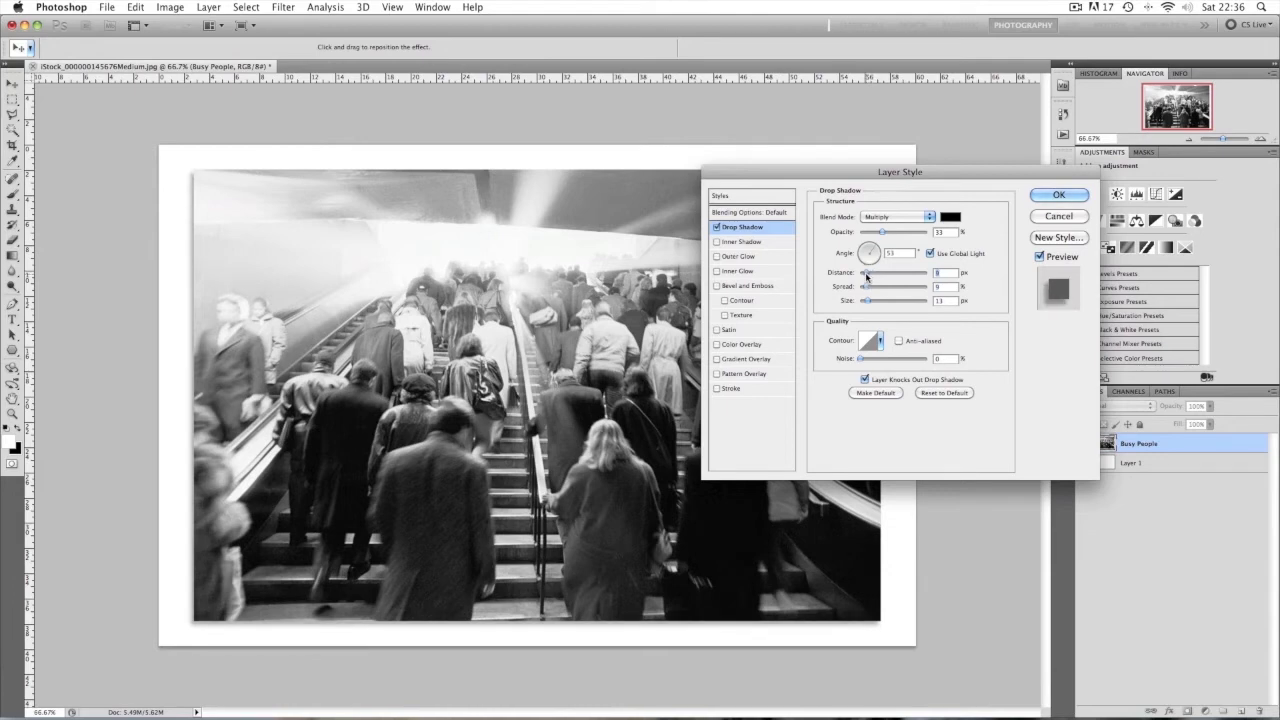
pyautogui.moveTo(865, 272); pyautogui.dragTo(868, 276)
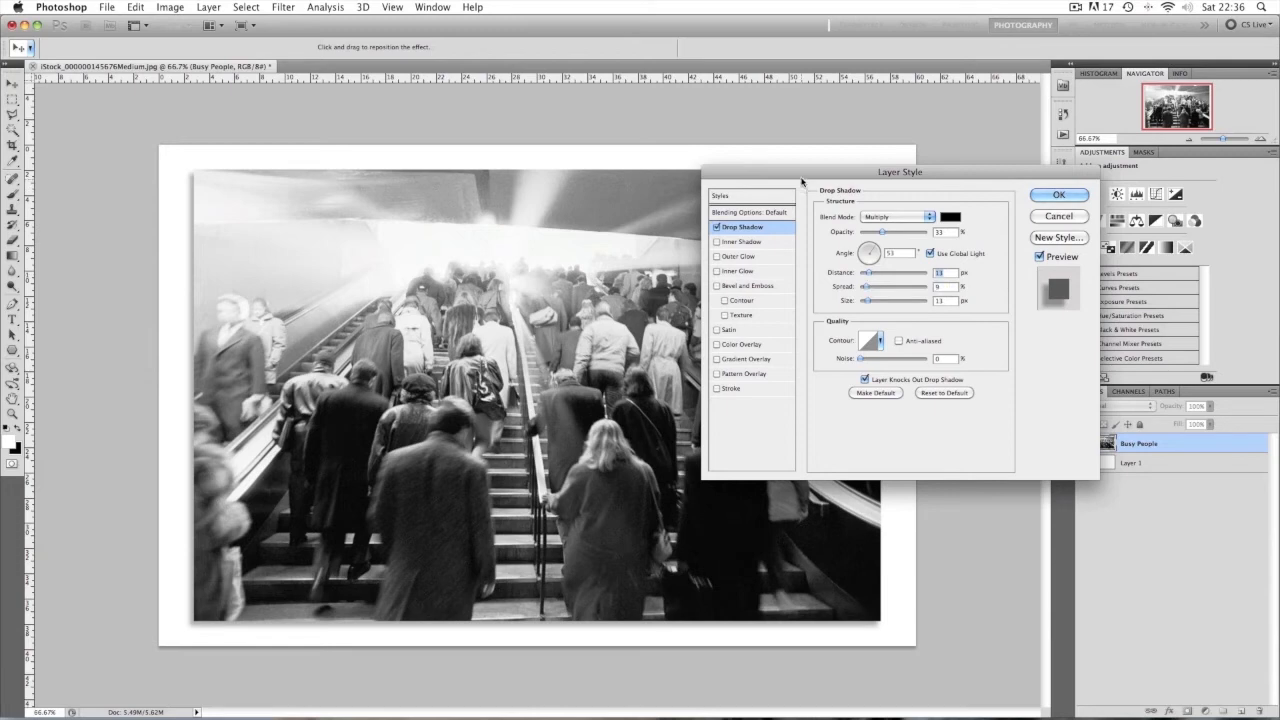
# Add a black Stroke to the photo, positioned Inside with a size of 8 px.
pyautogui.moveTo(824, 172); pyautogui.dragTo(875, 112)
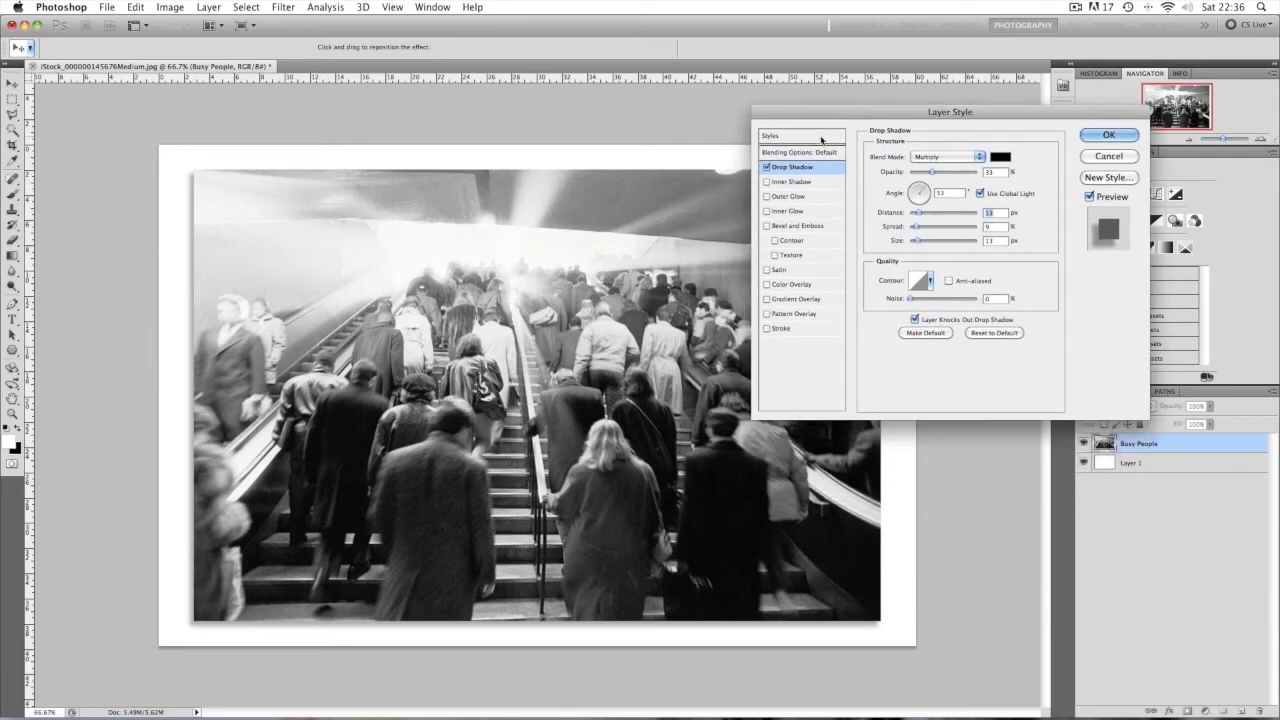
pyautogui.click(779, 330)
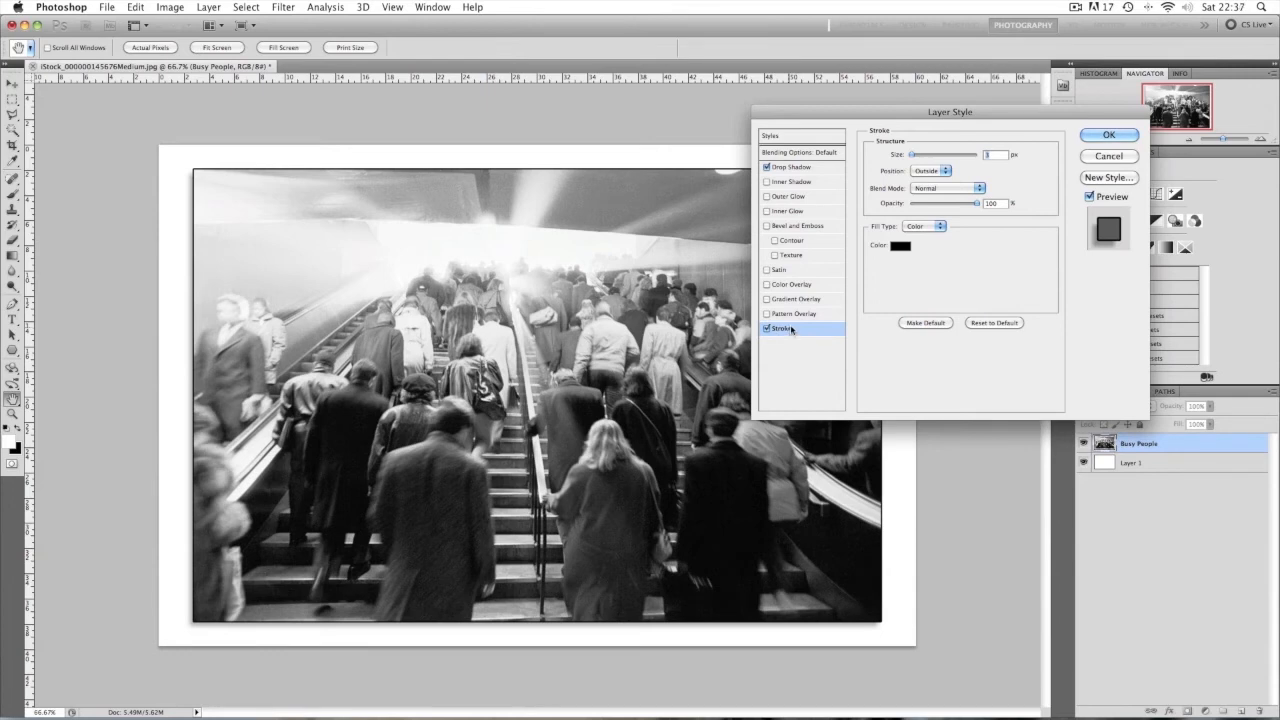
pyautogui.click(929, 171)
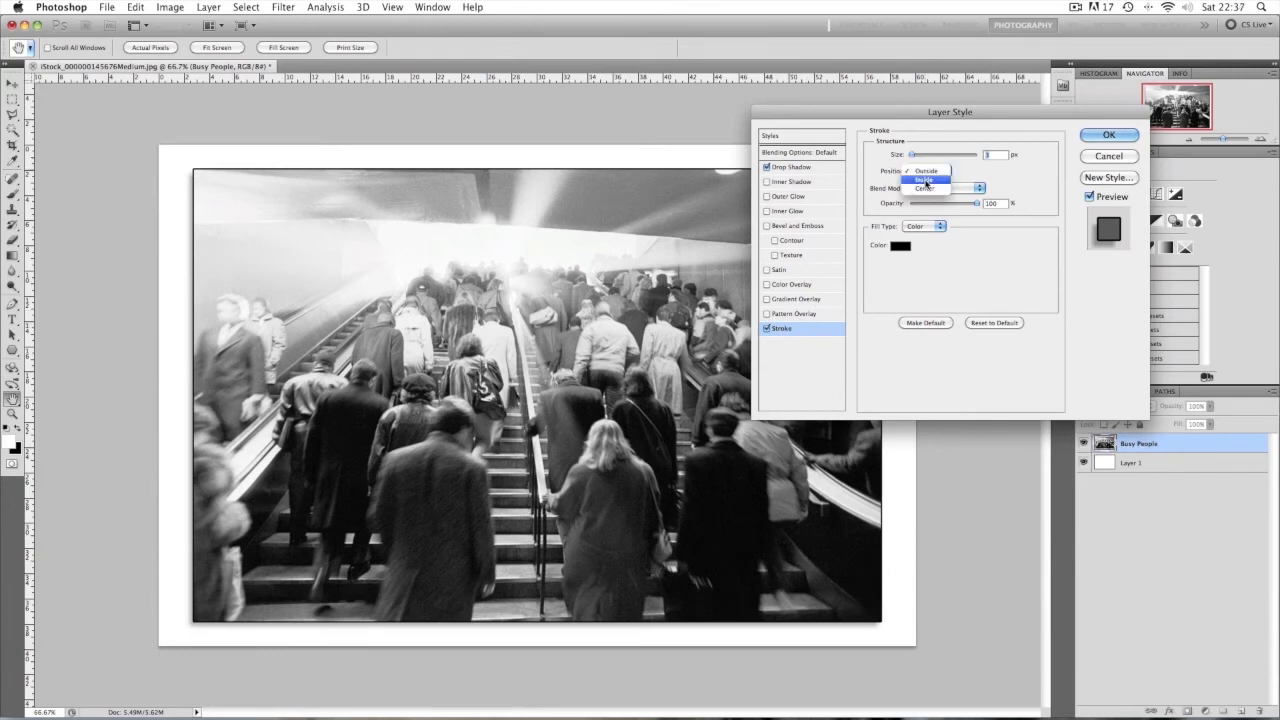
pyautogui.click(925, 181)
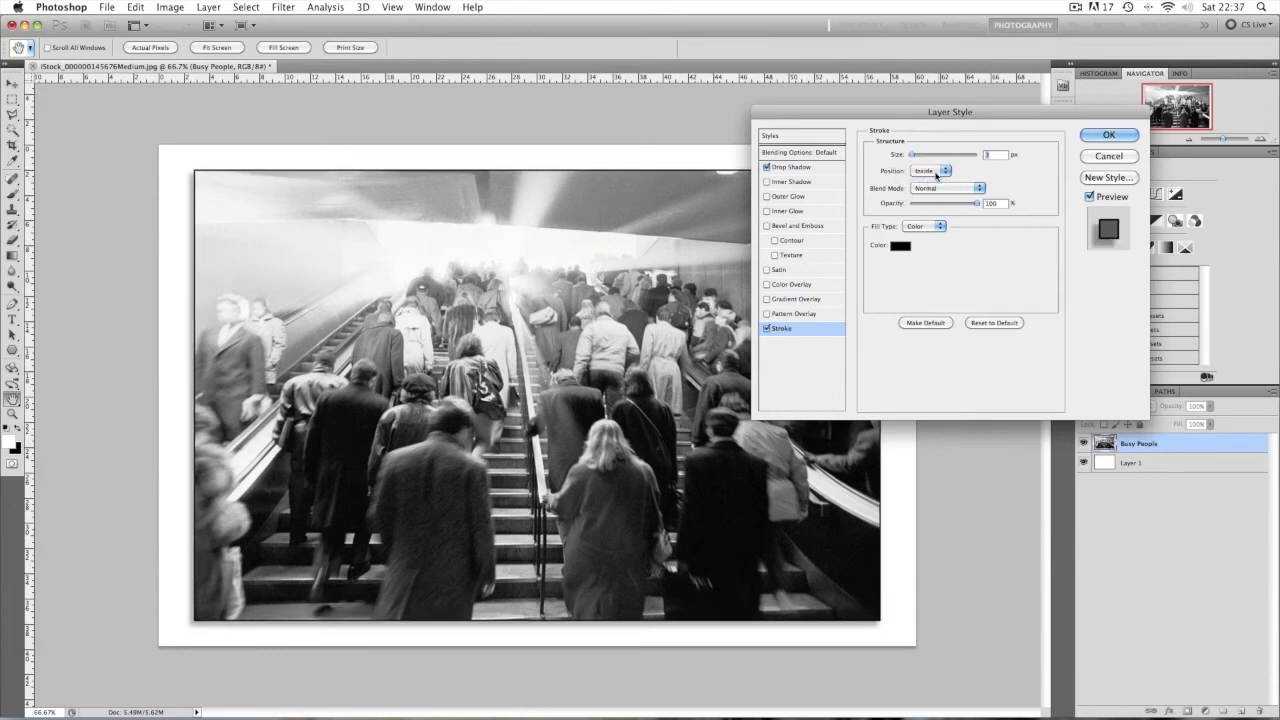
pyautogui.moveTo(911, 155); pyautogui.dragTo(915, 157)
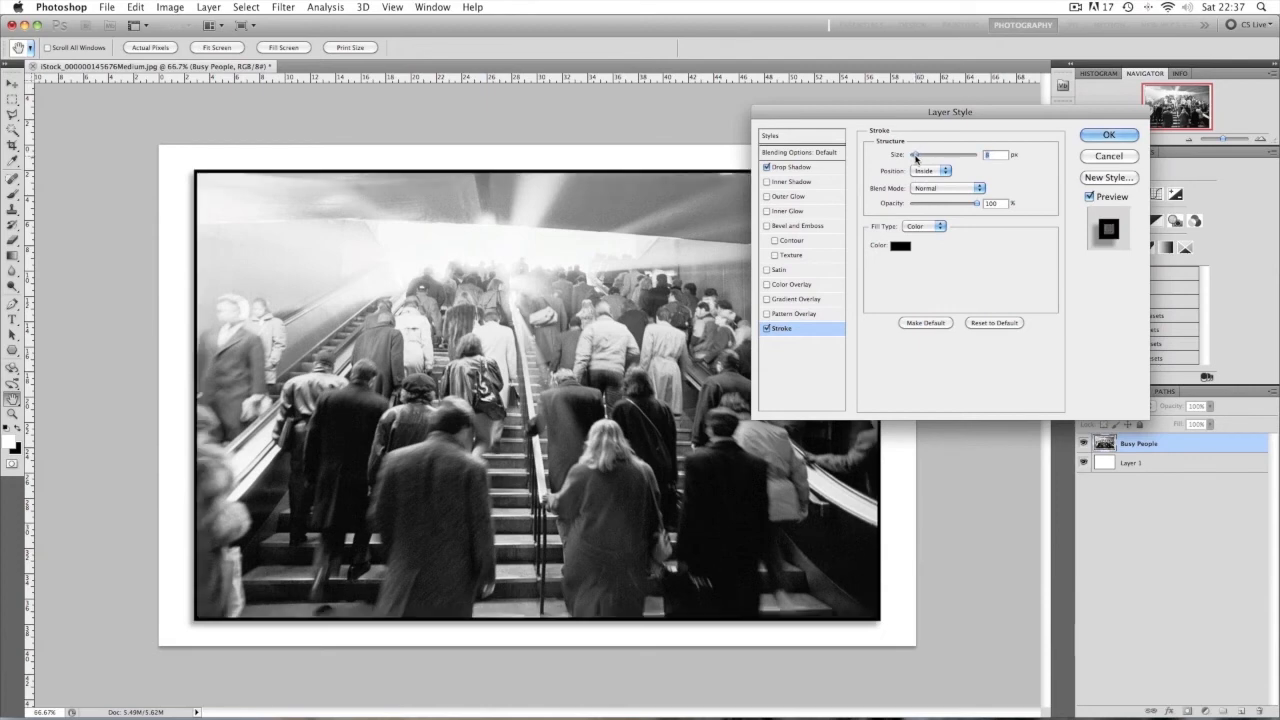
# Try the Outside and Center positions for the stroke and return it to Inside.
pyautogui.click(942, 171)
pyautogui.click(940, 163)
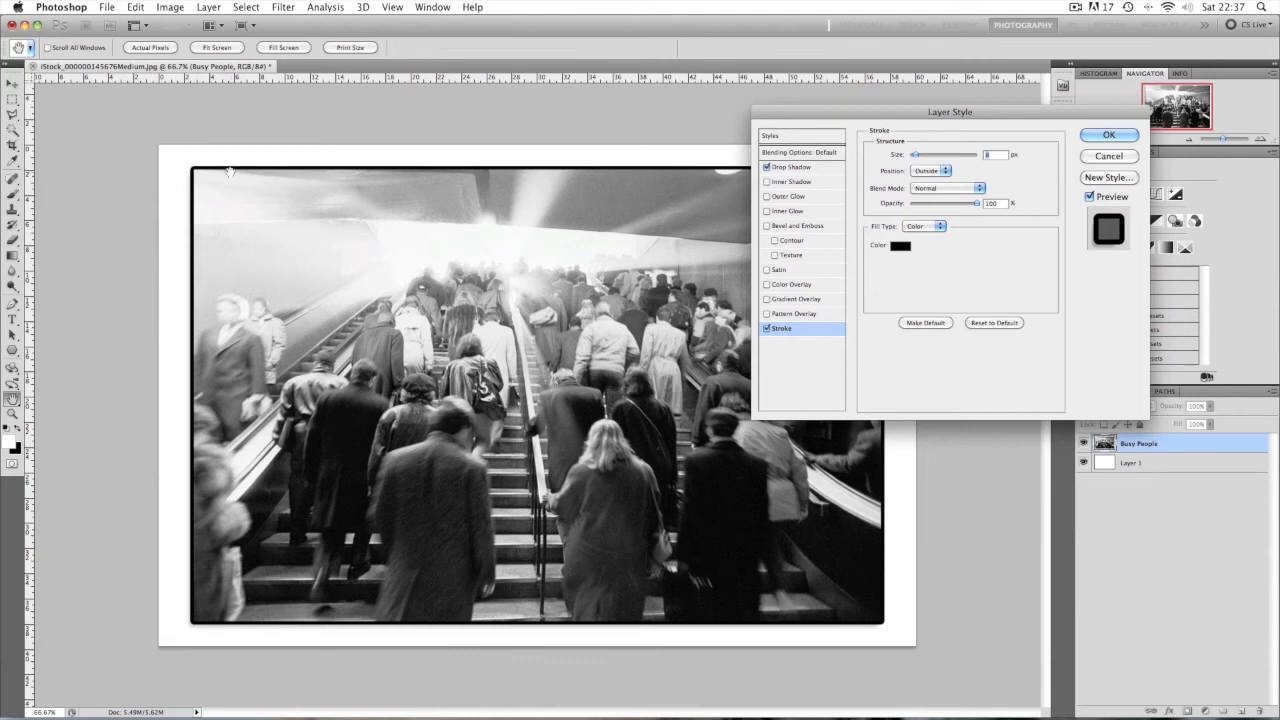
pyautogui.click(930, 174)
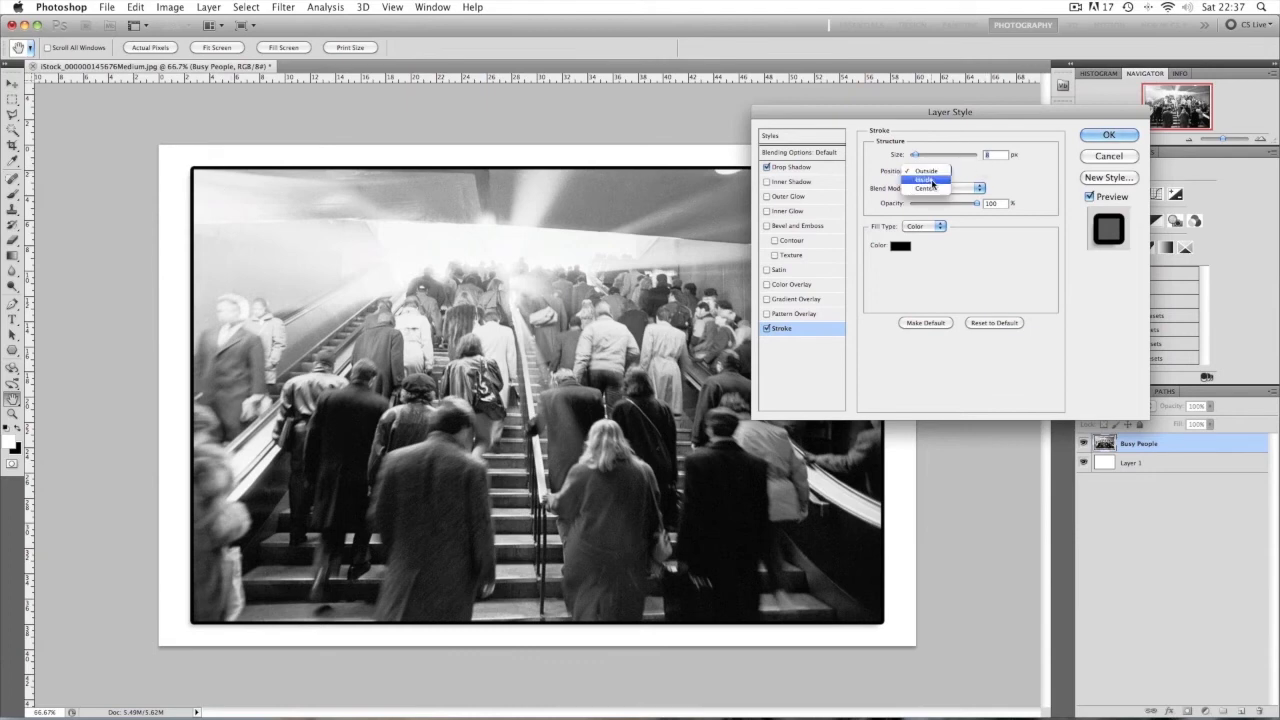
pyautogui.click(931, 179)
pyautogui.click(931, 173)
pyautogui.click(931, 180)
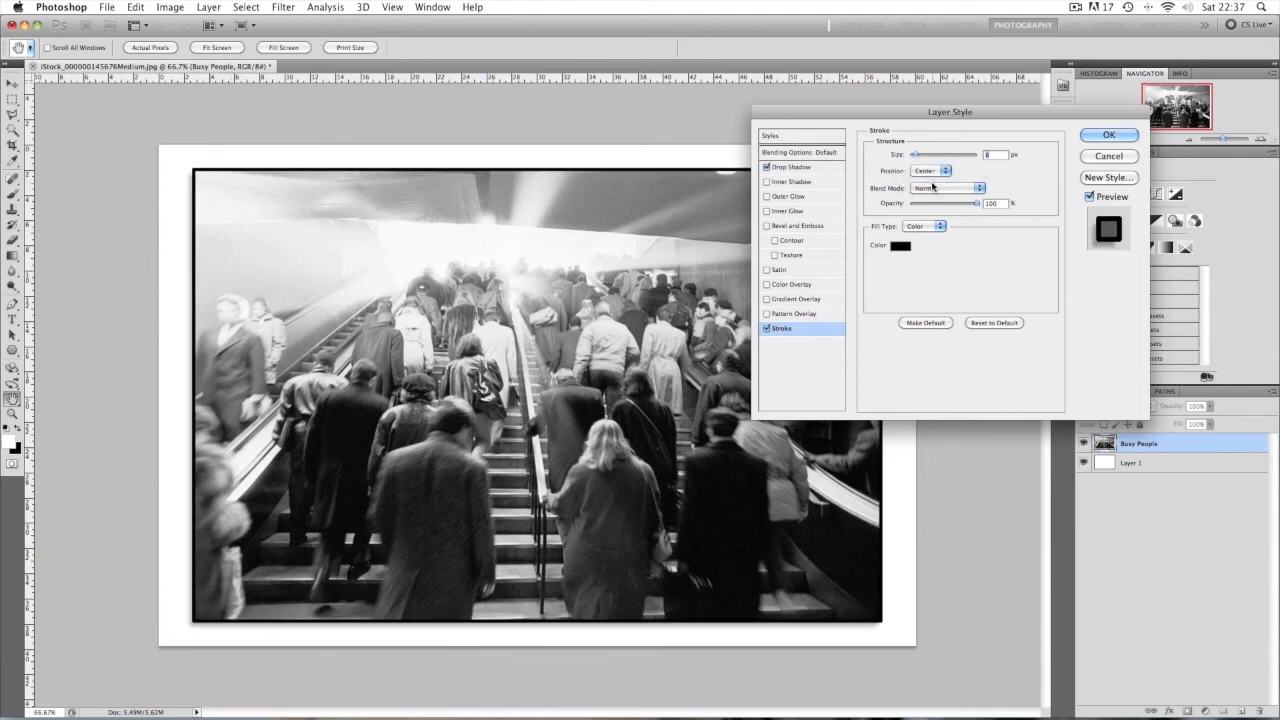
pyautogui.click(932, 175)
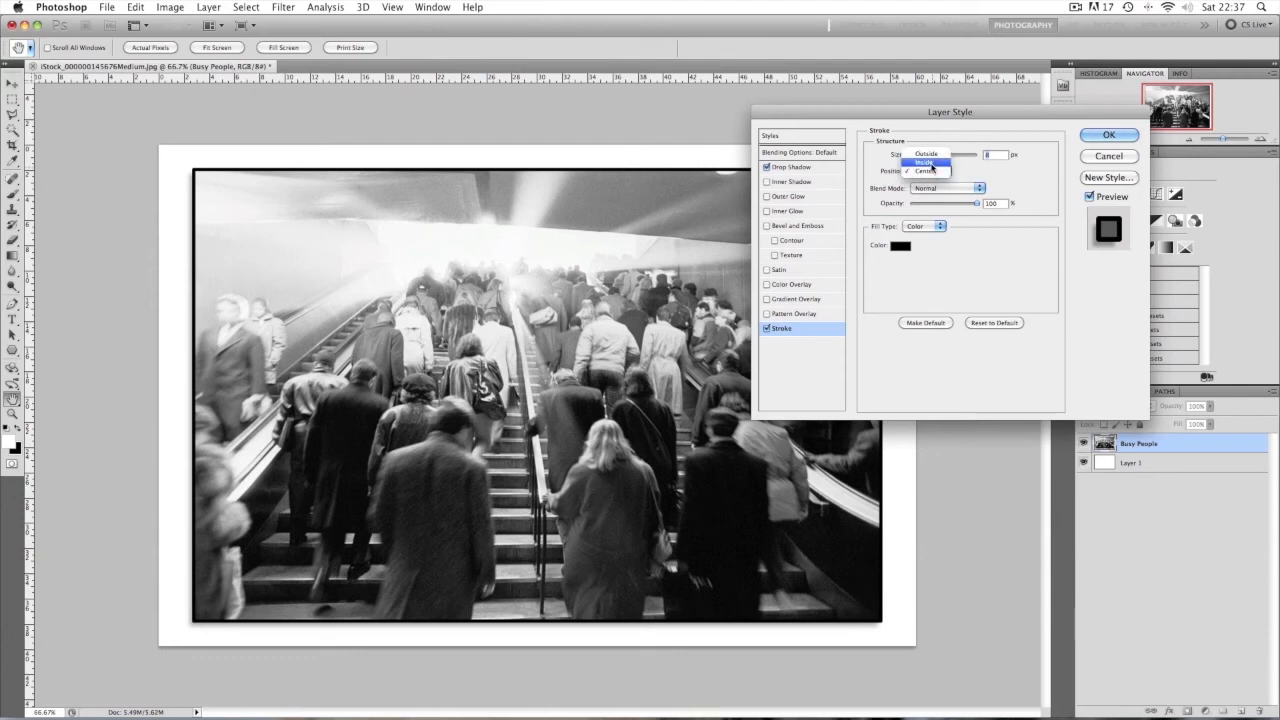
pyautogui.click(931, 163)
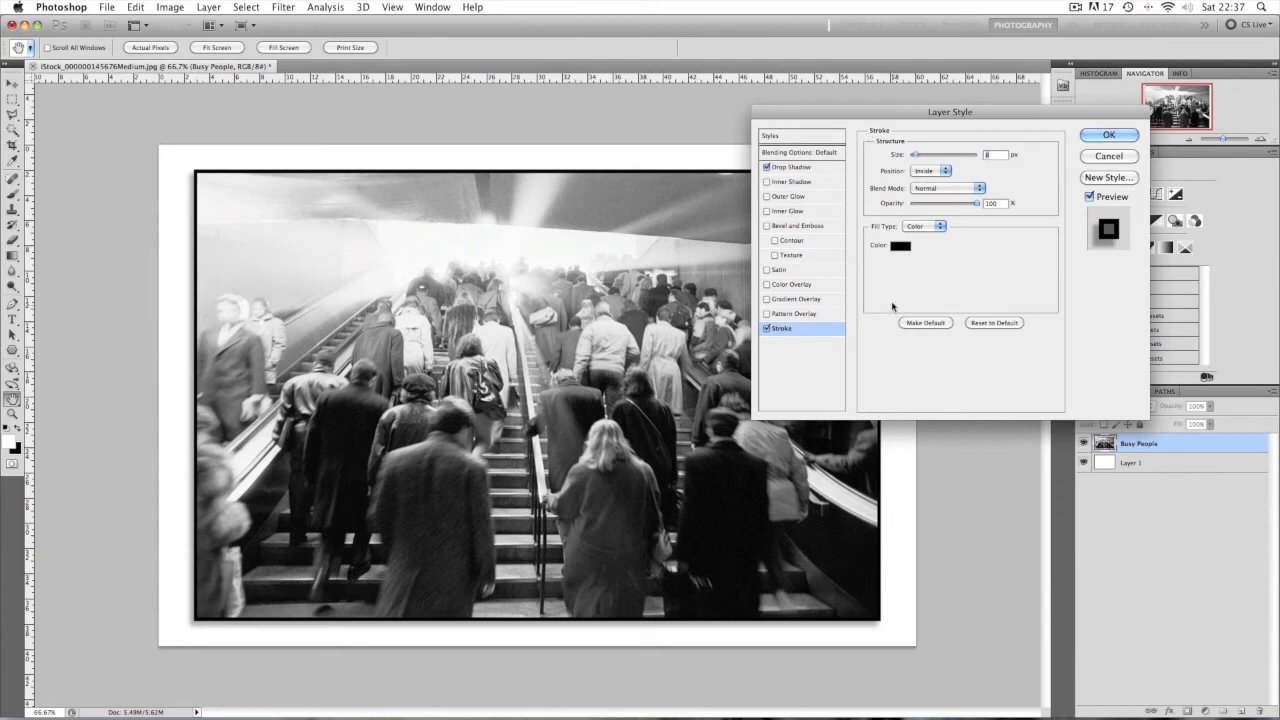
# Recolor the photo's stroke to dark grey #393939, sampled from the coat of the man in the foreground, and apply the layer style.
pyautogui.click(900, 246)
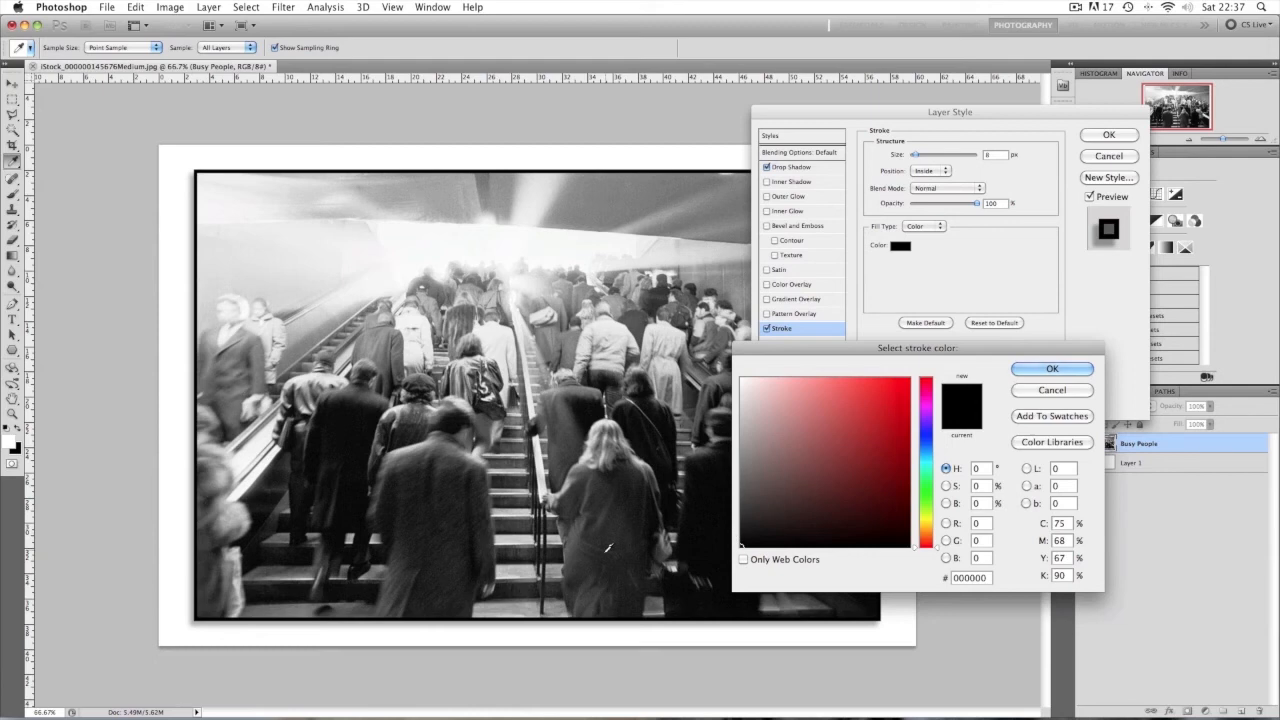
pyautogui.click(452, 539)
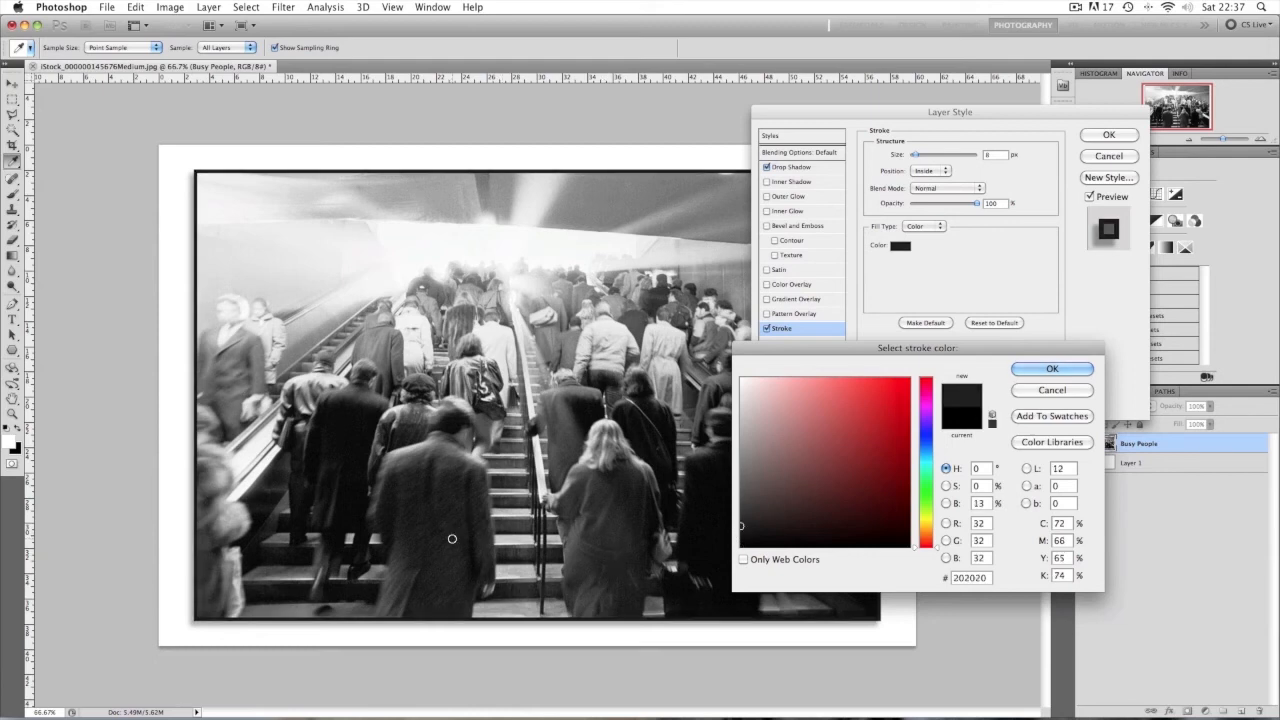
pyautogui.click(455, 458)
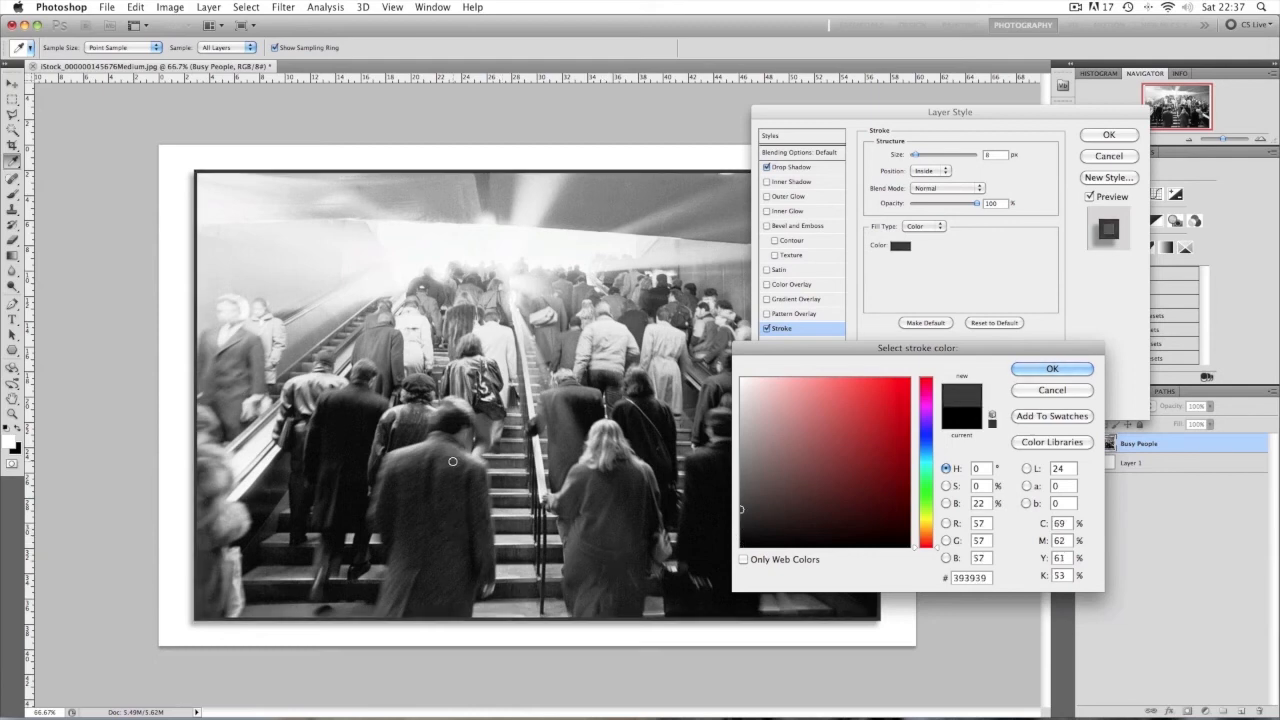
pyautogui.click(1052, 369)
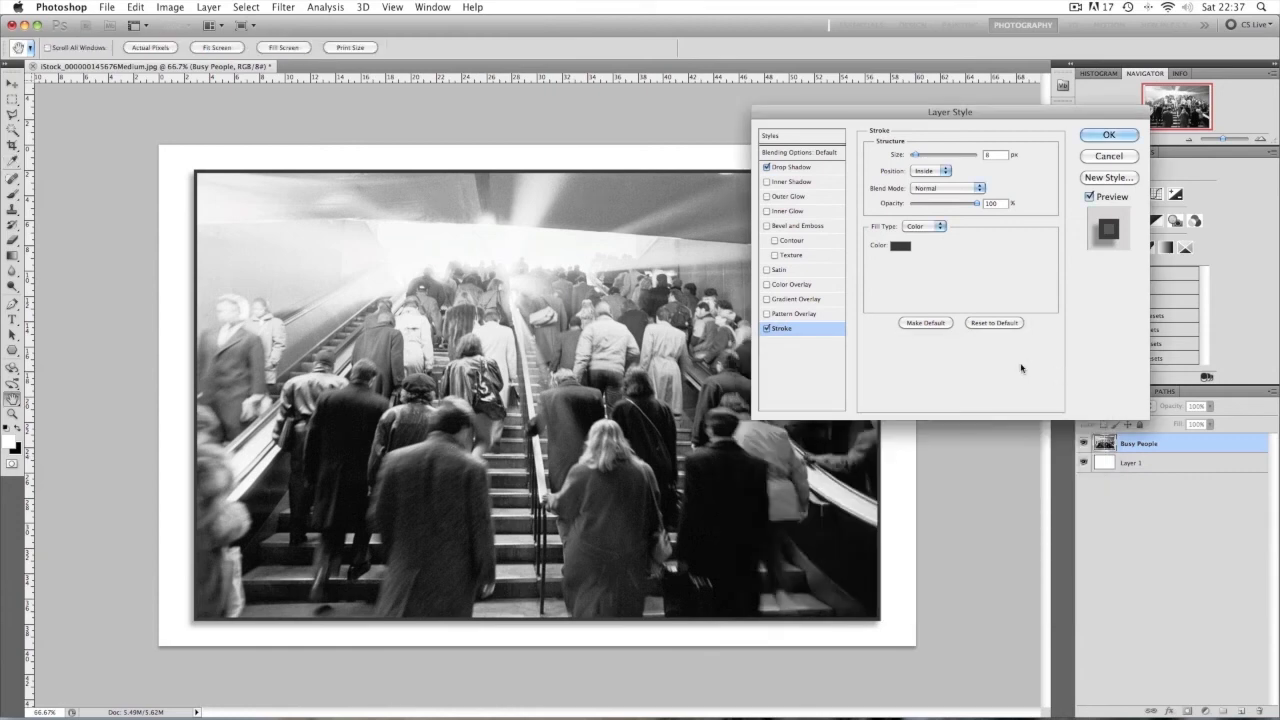
pyautogui.click(1093, 138)
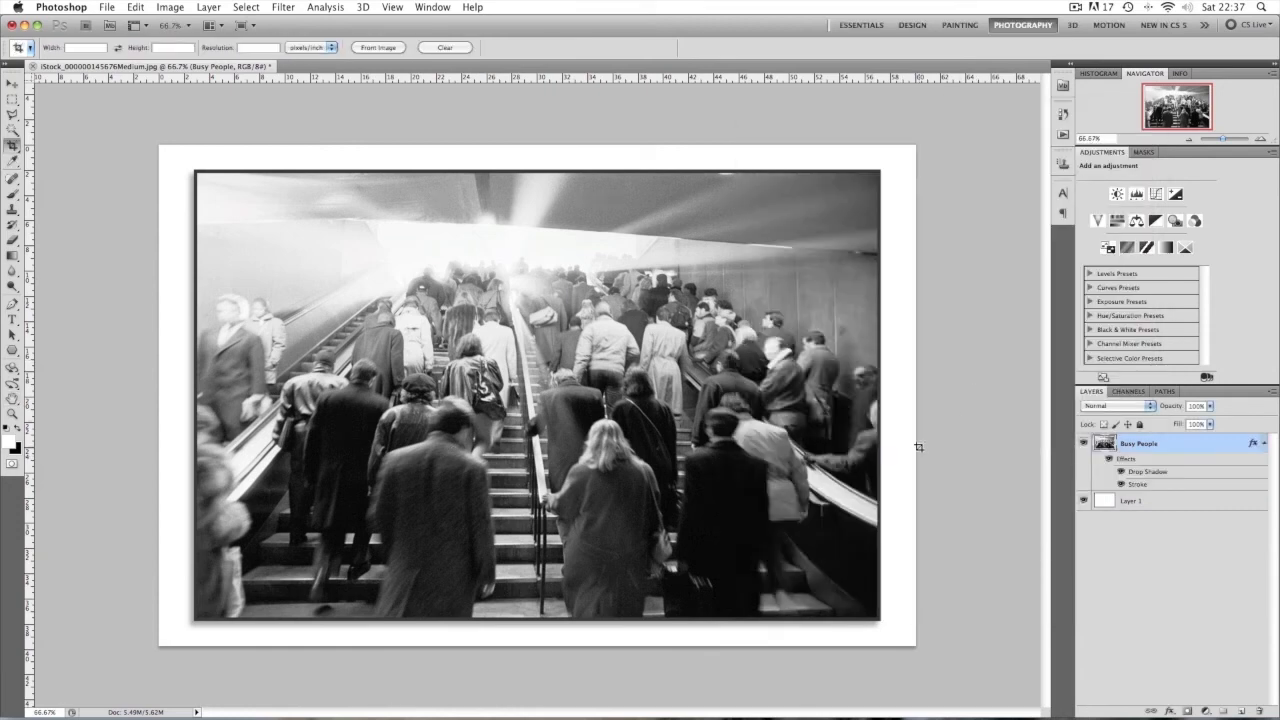
# Compare the photo with and without its layer effects by hiding and showing the Drop Shadow and Stroke.
pyautogui.click(1121, 472)
pyautogui.click(1121, 485)
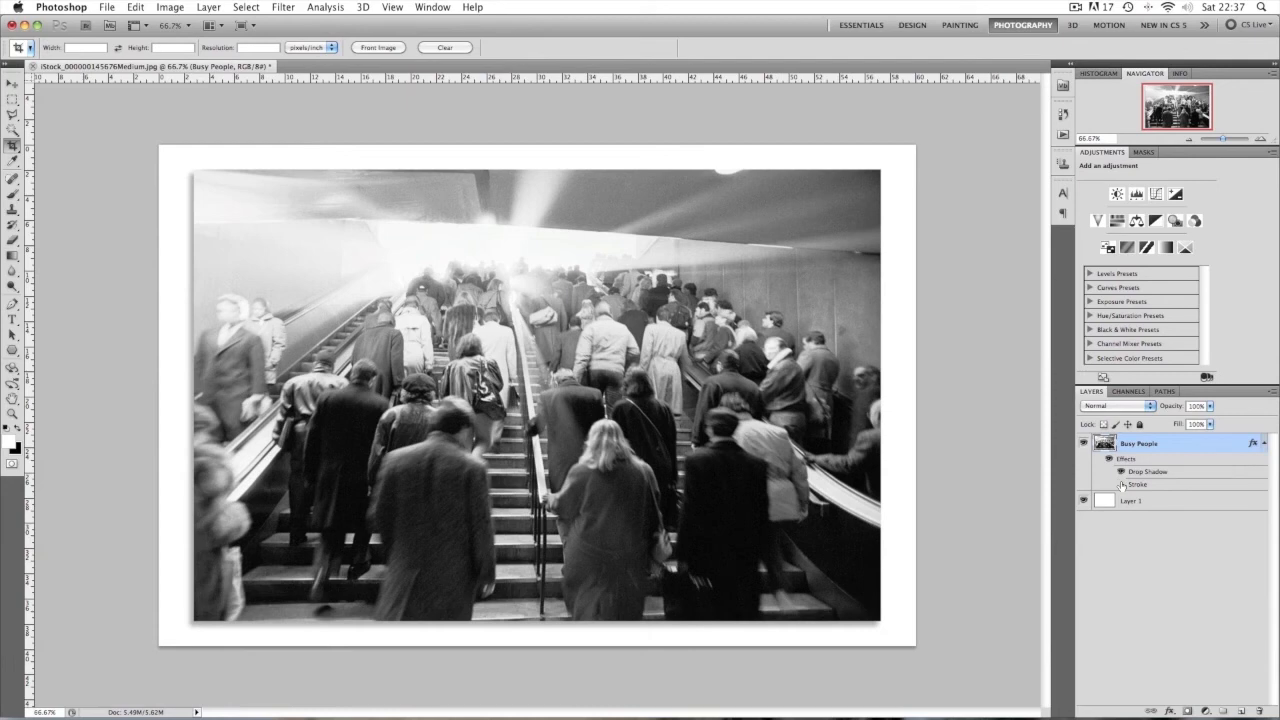
pyautogui.click(1121, 485)
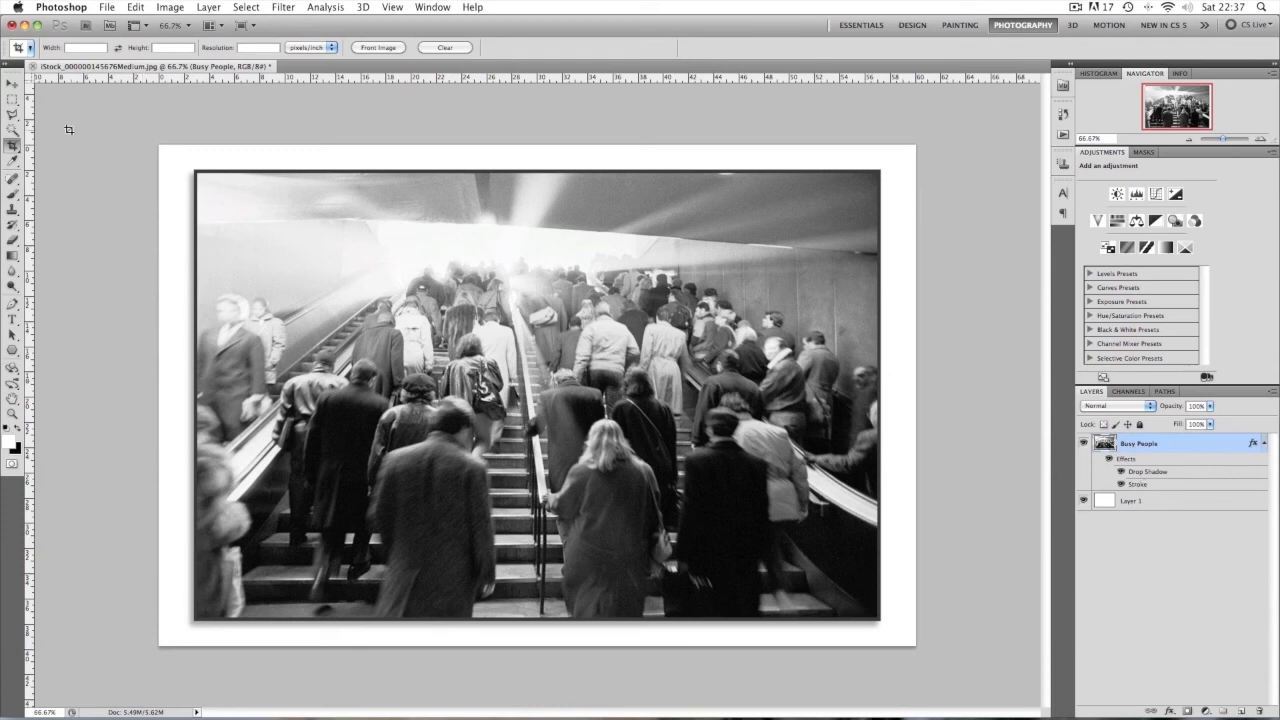
# Move the framed photo very slightly with the Move tool to adjust its placement within the white border.
pyautogui.click(12, 84)
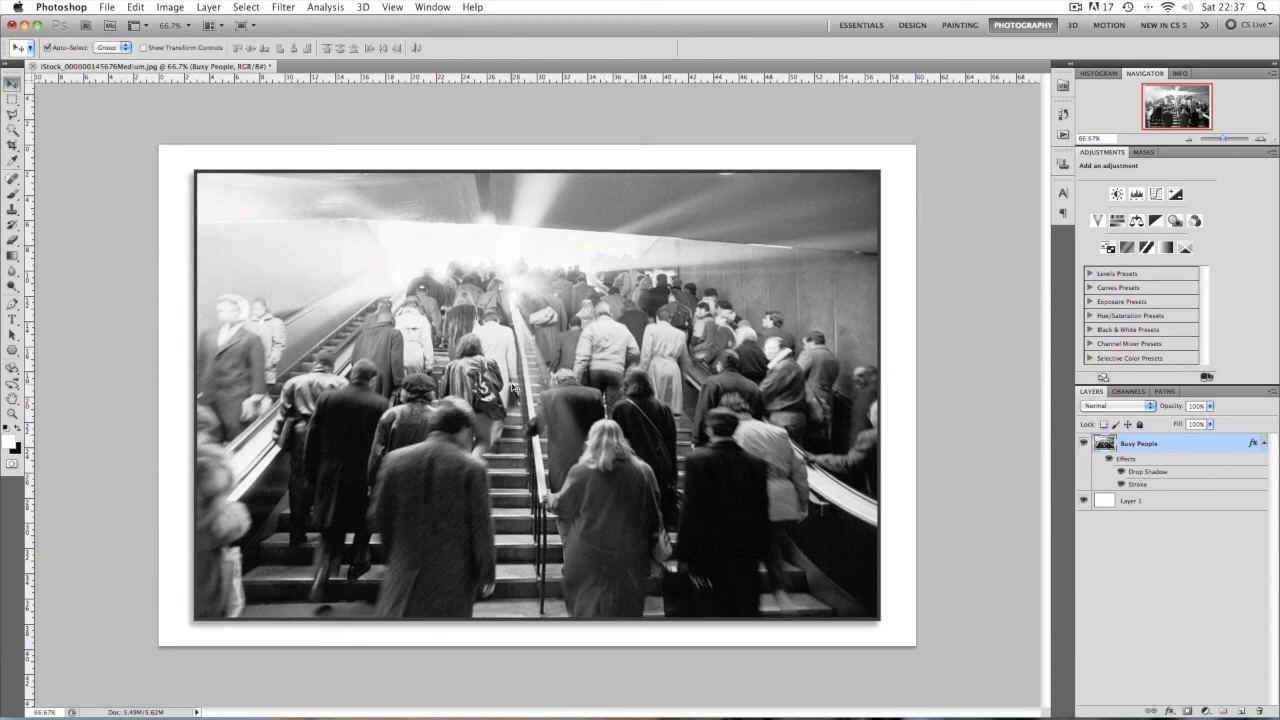
pyautogui.moveTo(597, 434)
pyautogui.mouseDown()
pyautogui.moveTo(560, 414)
pyautogui.moveTo(605, 431)
pyautogui.moveTo(594, 445)
pyautogui.moveTo(594, 432)
pyautogui.mouseUp()
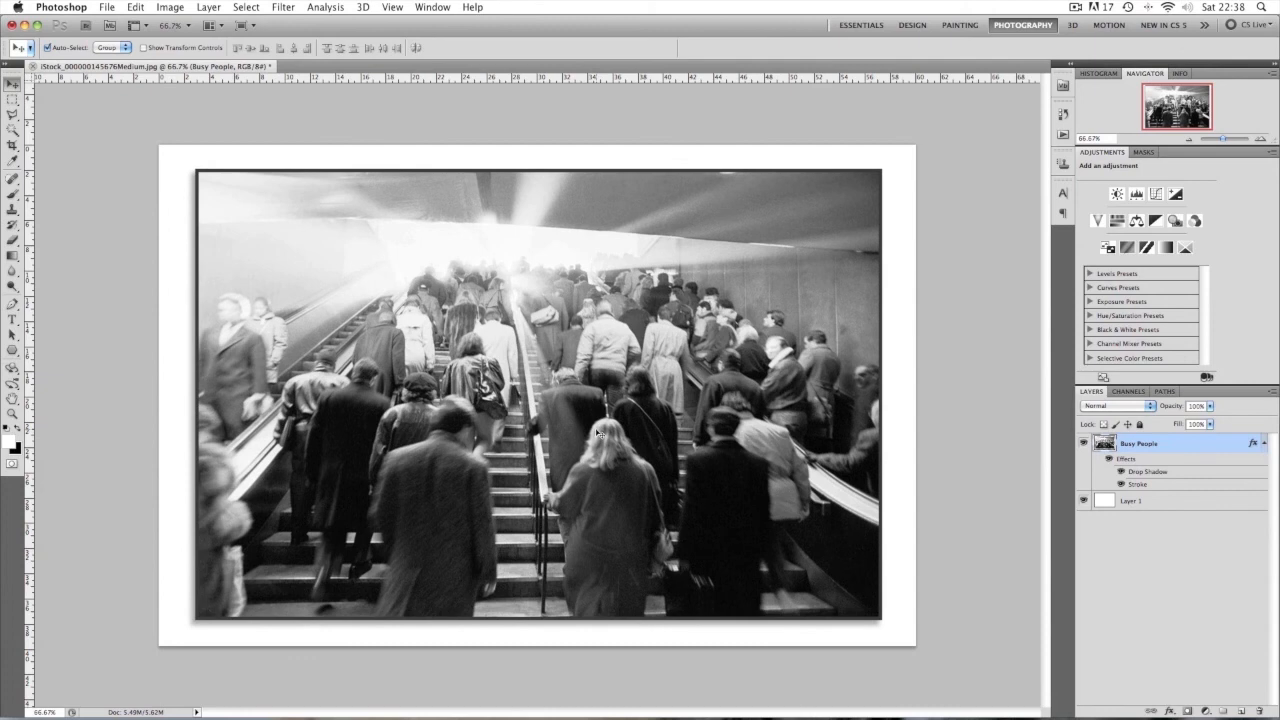